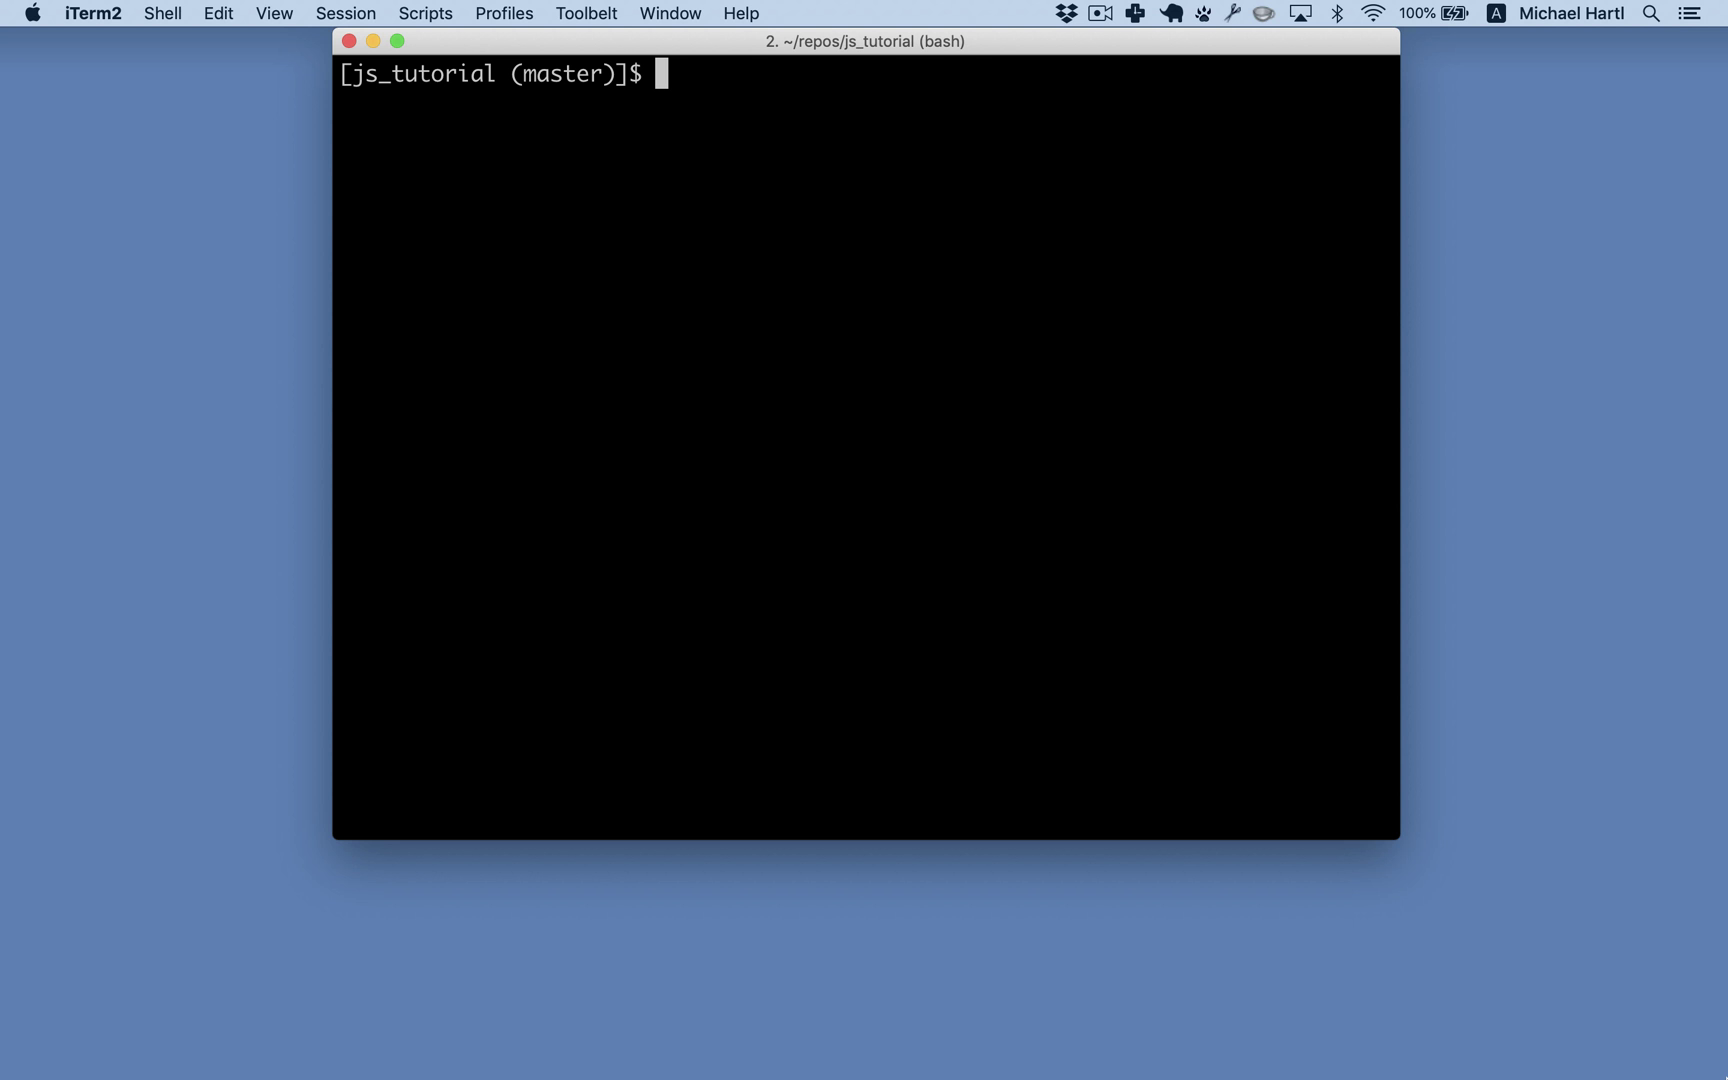
type("nod")
type("e")
Step: Try a hello-world log and a string split in the JavaScript shell, then exit and clear
key("Return")
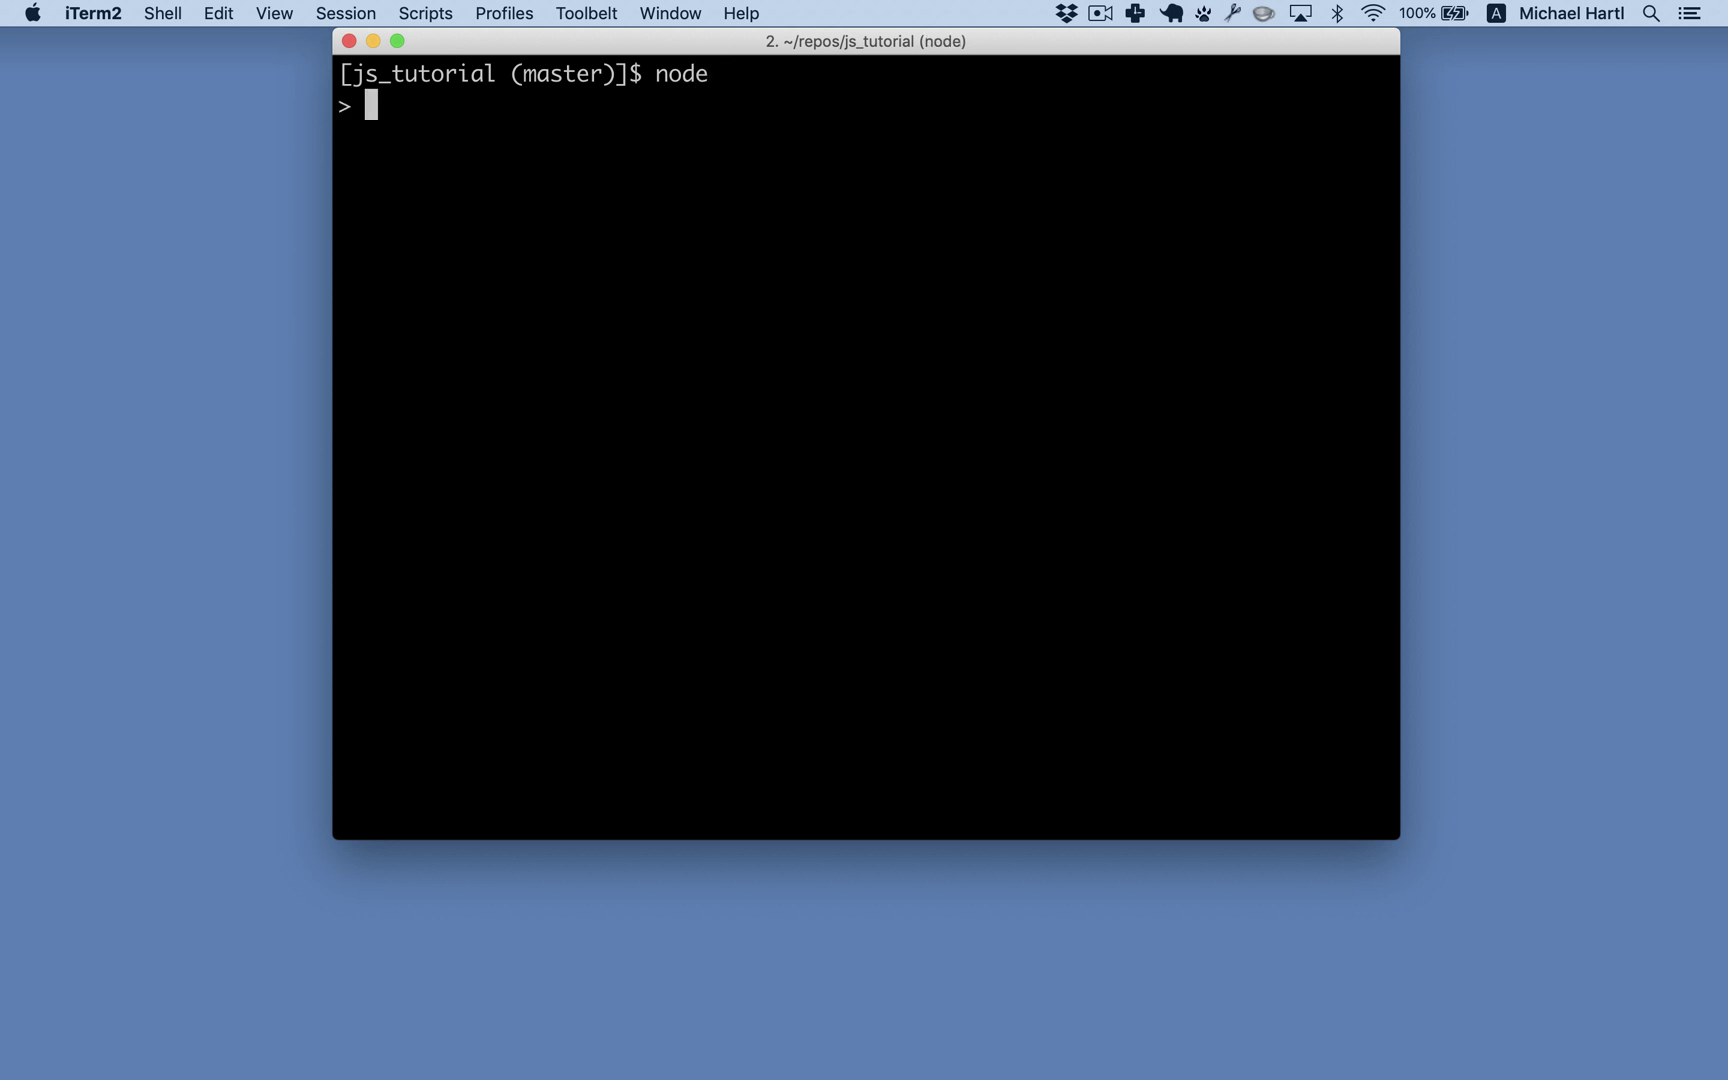
type("console.log(\"hello, world!\");")
key("Return")
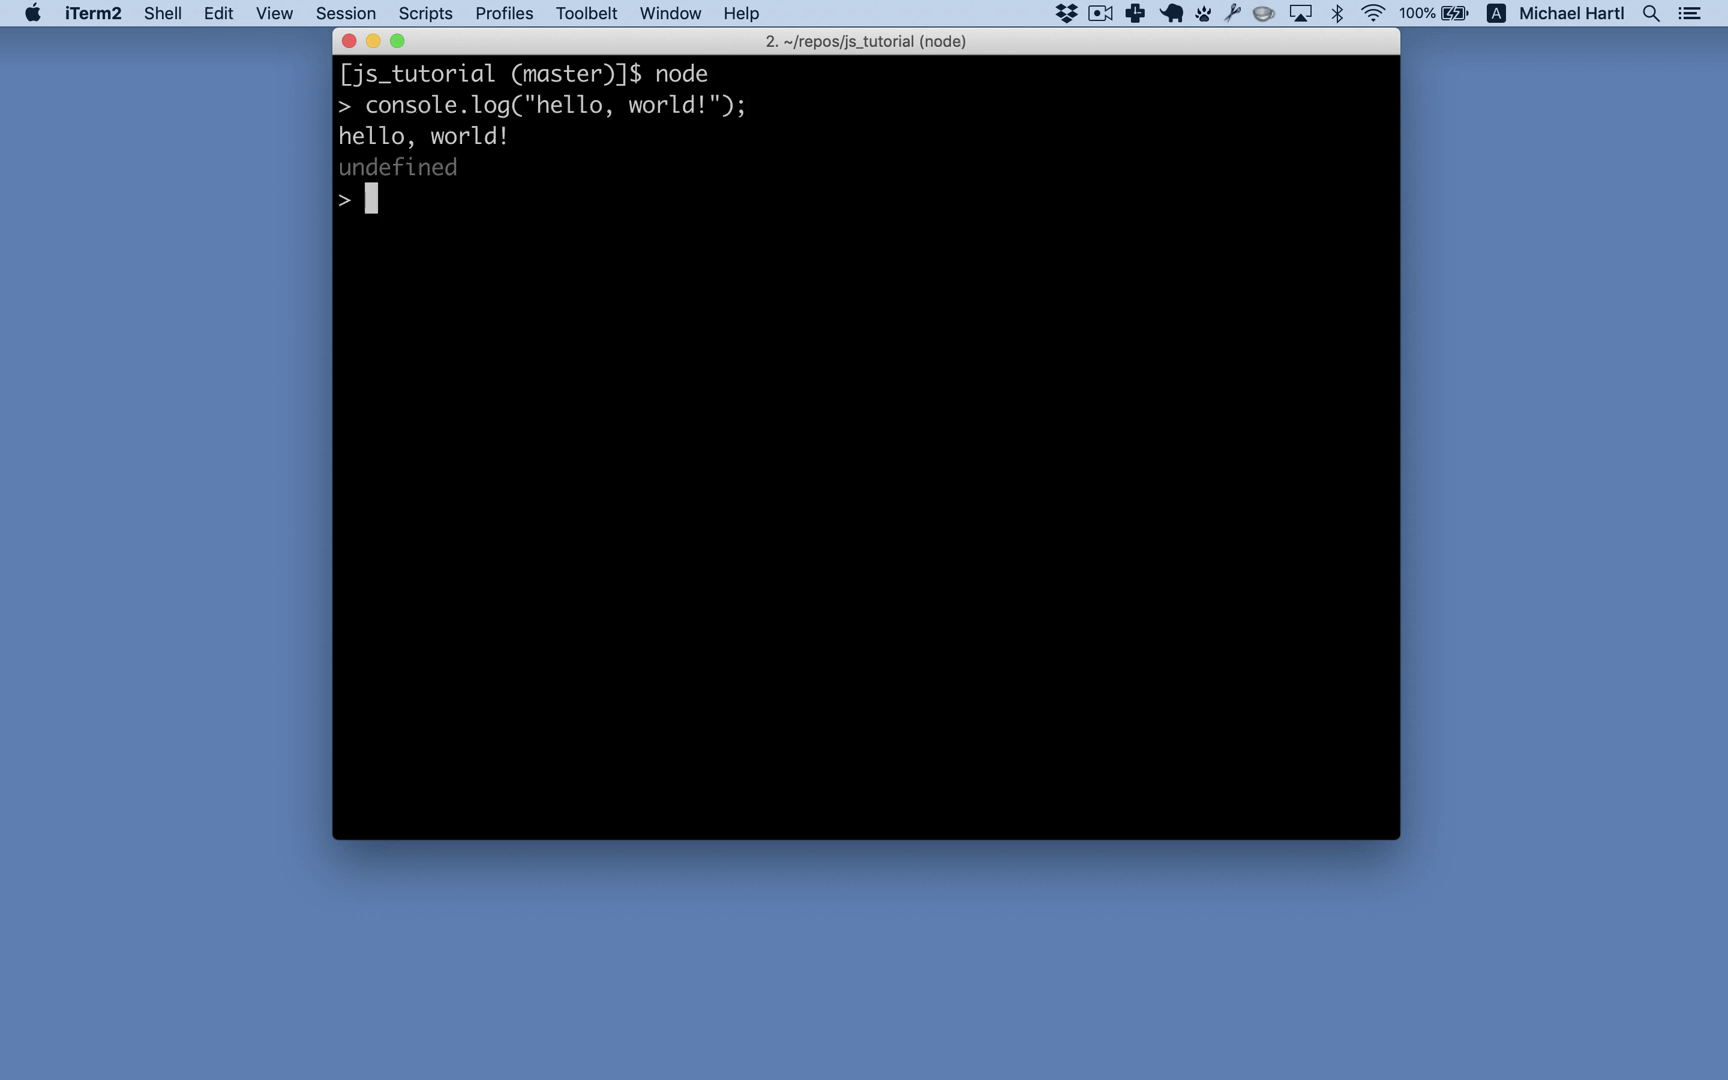
type("\"ant bat cat\".split(\" \");")
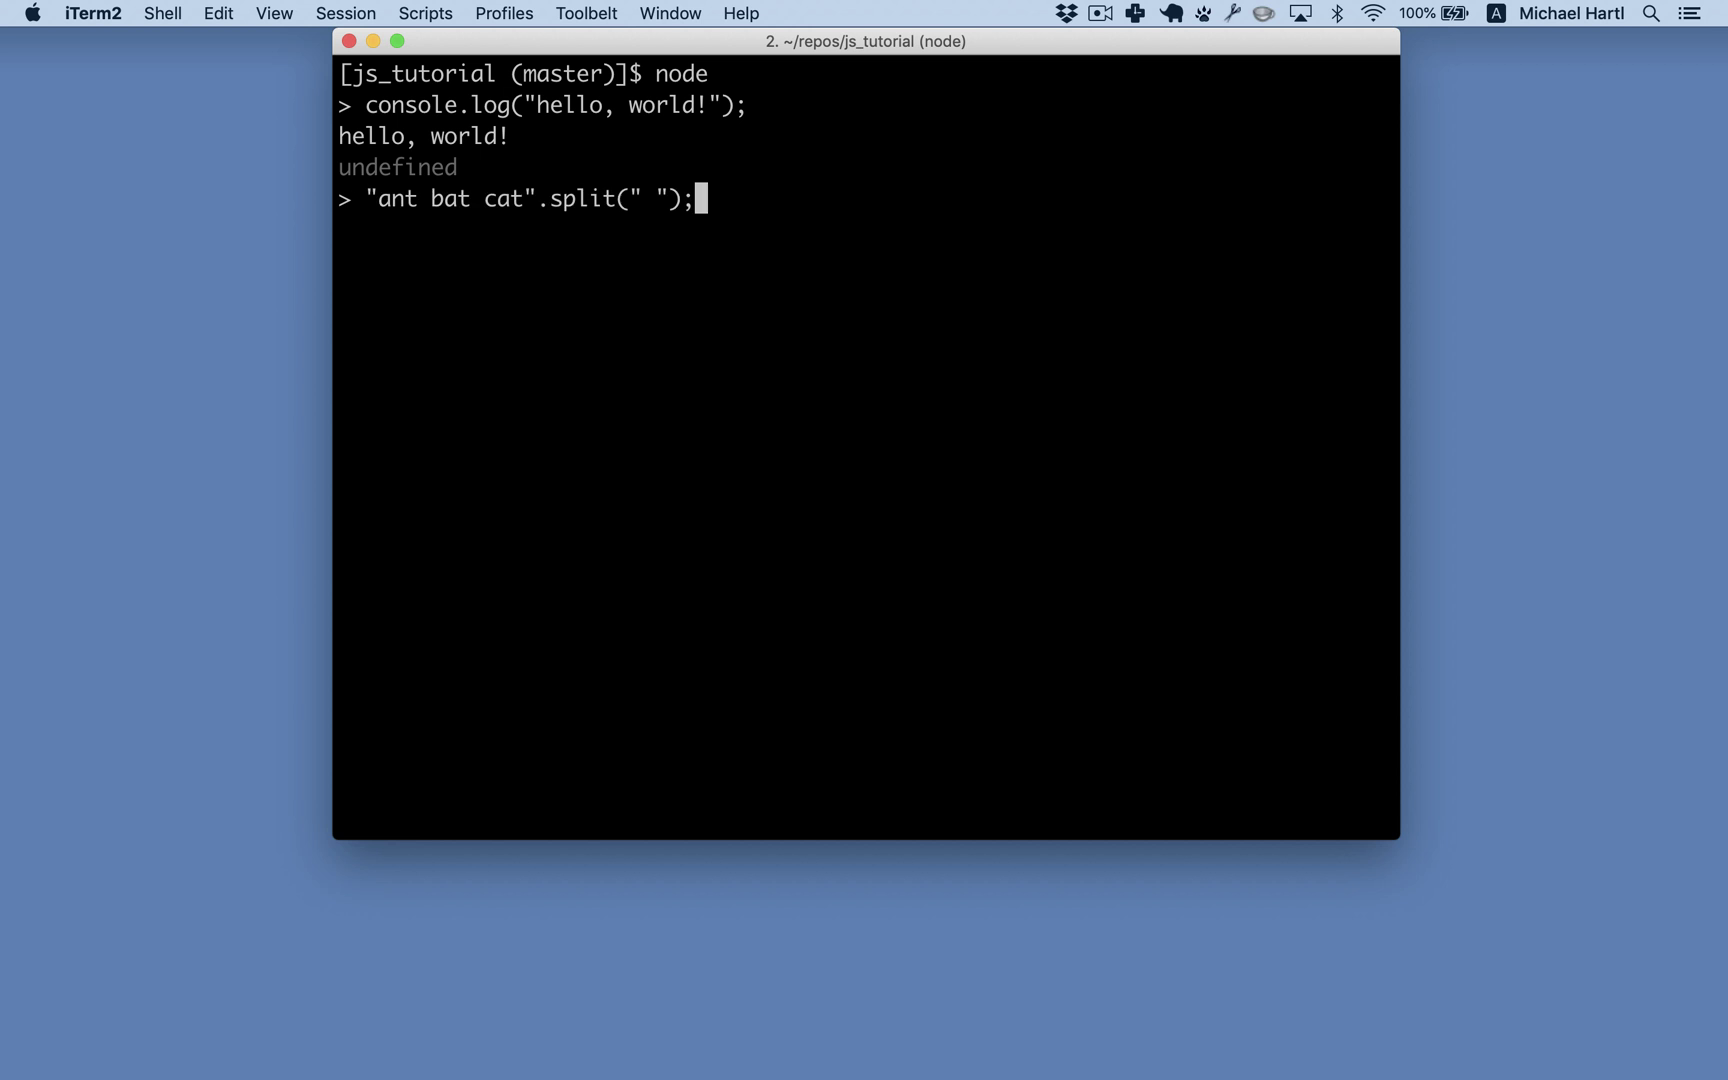
key("Return")
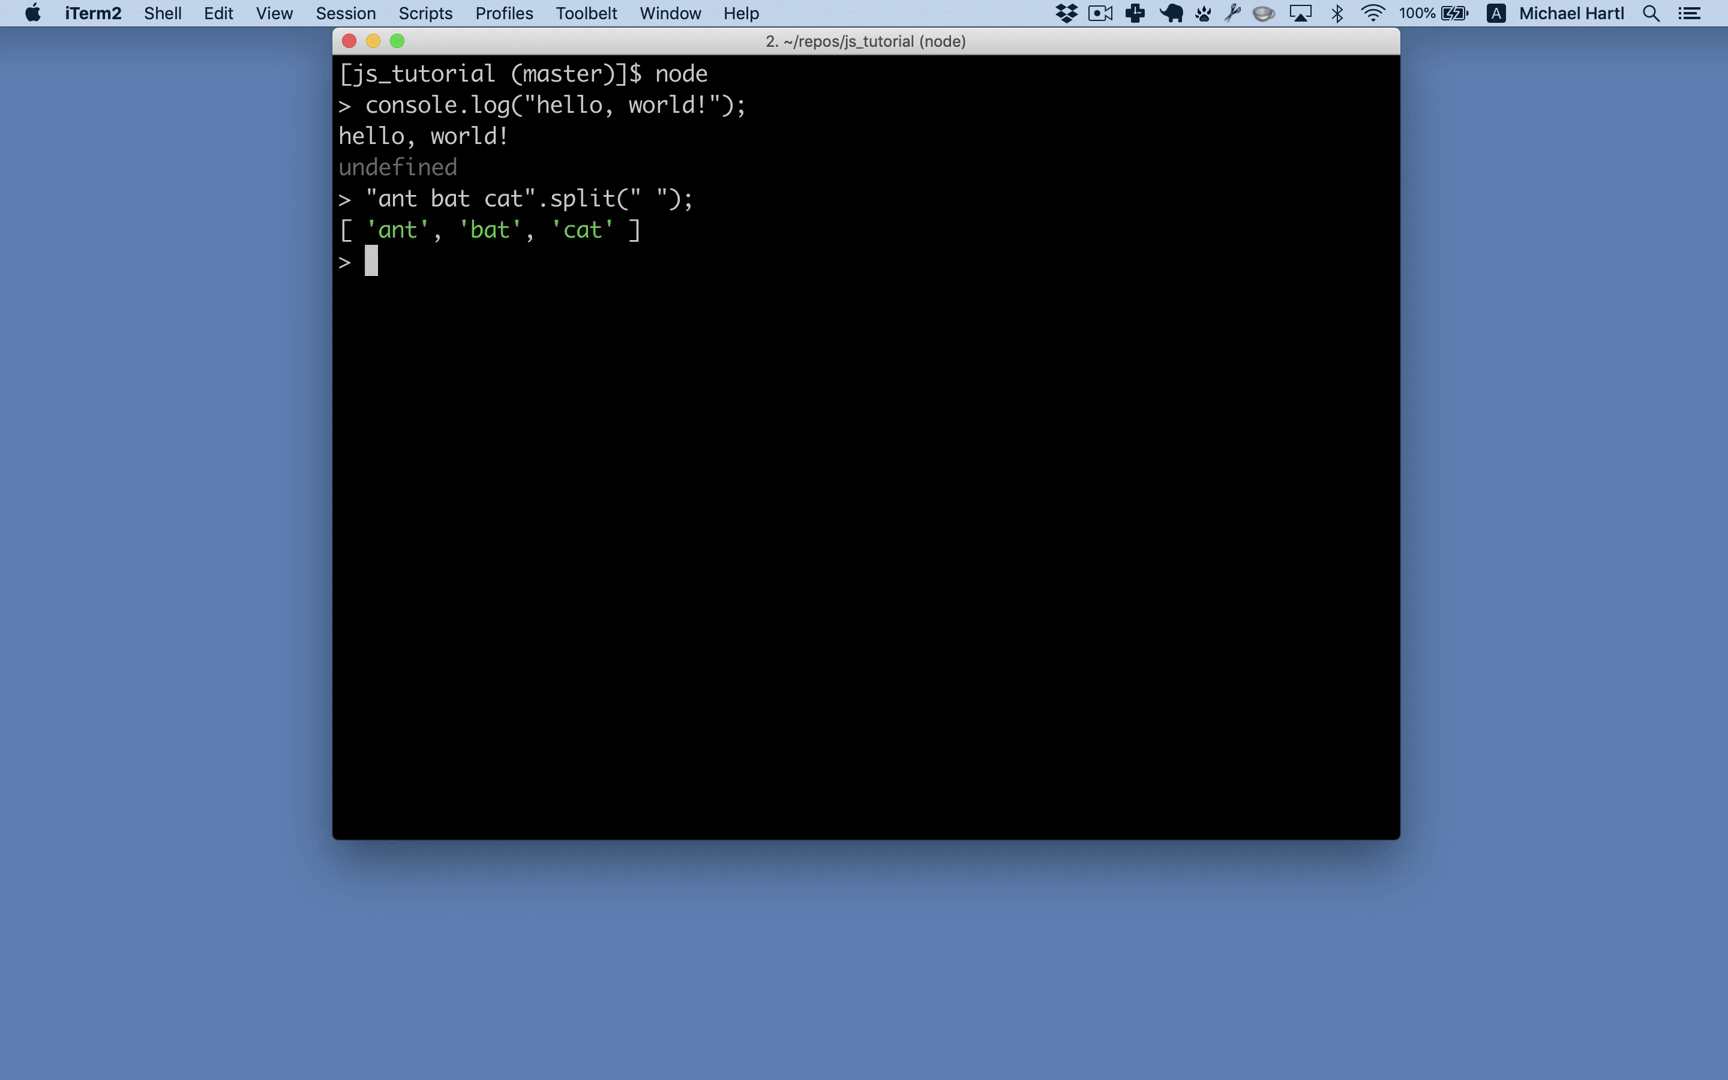
key("ctrl+d")
key("ctrl+l")
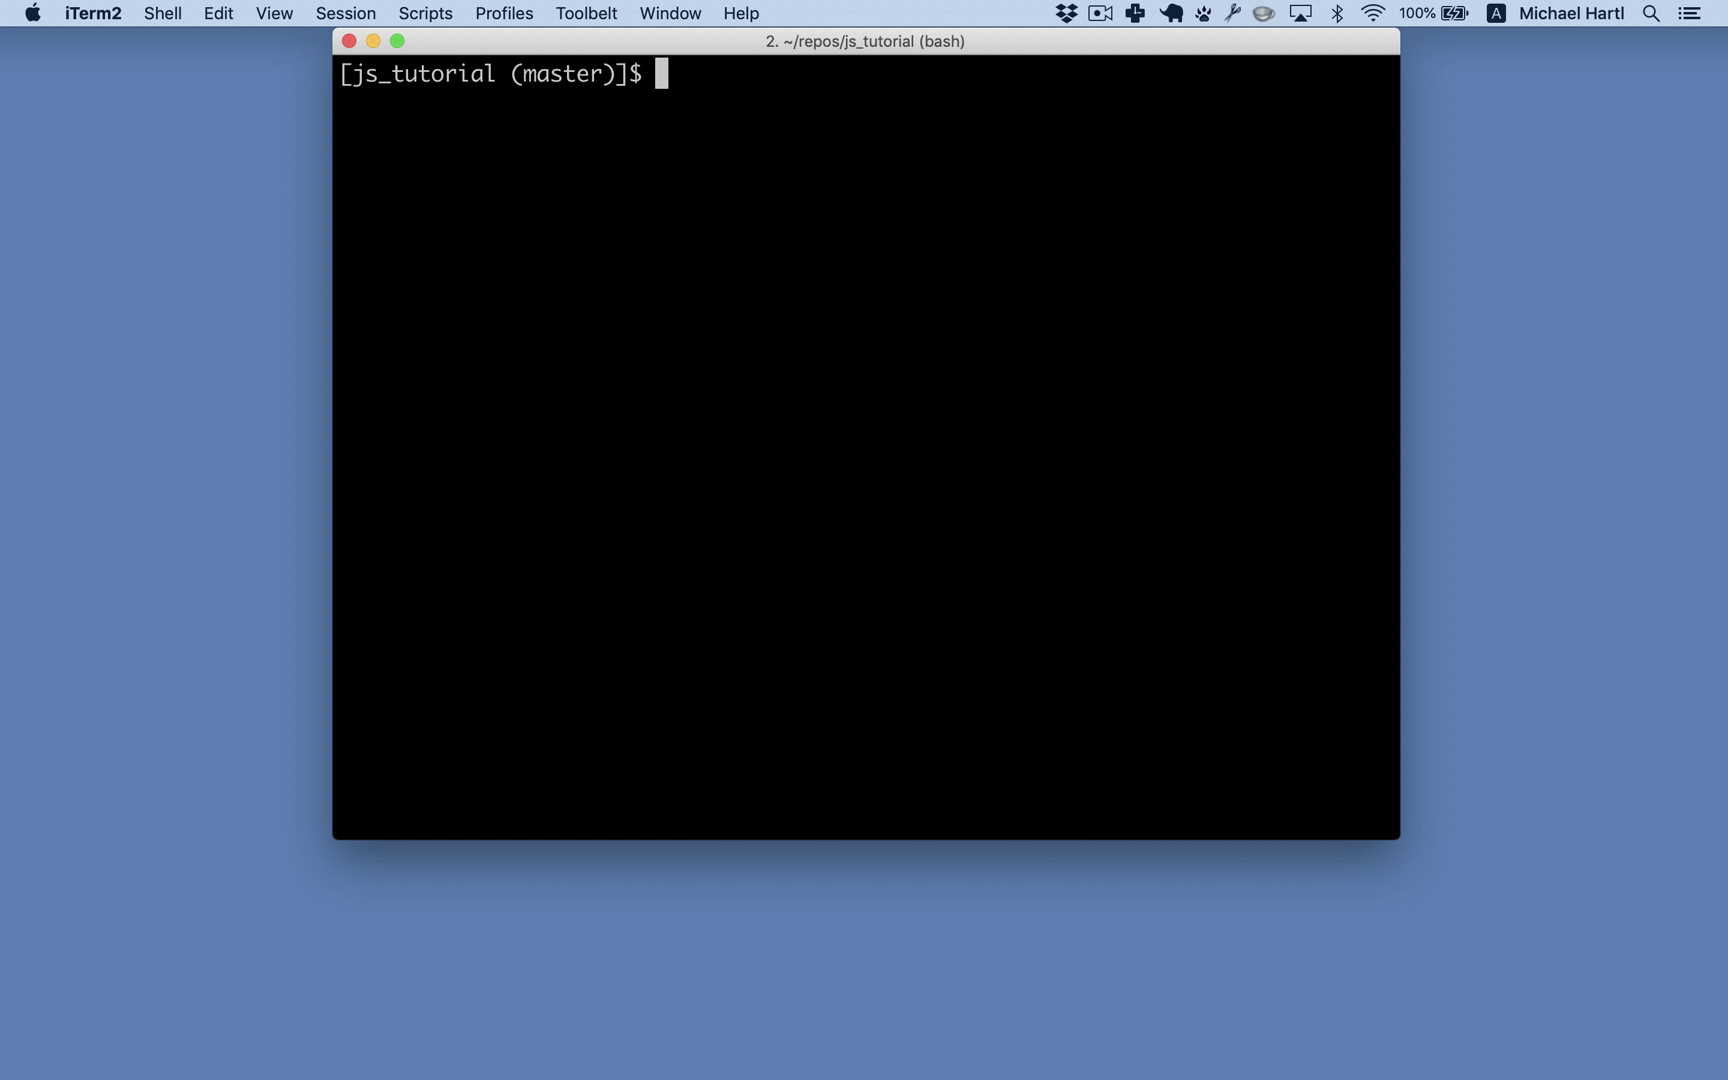
type("atom .")
Step: Open the tutorial project in Atom and run wikp on the Spanish Wikipedia JavaScript URL
key("Return")
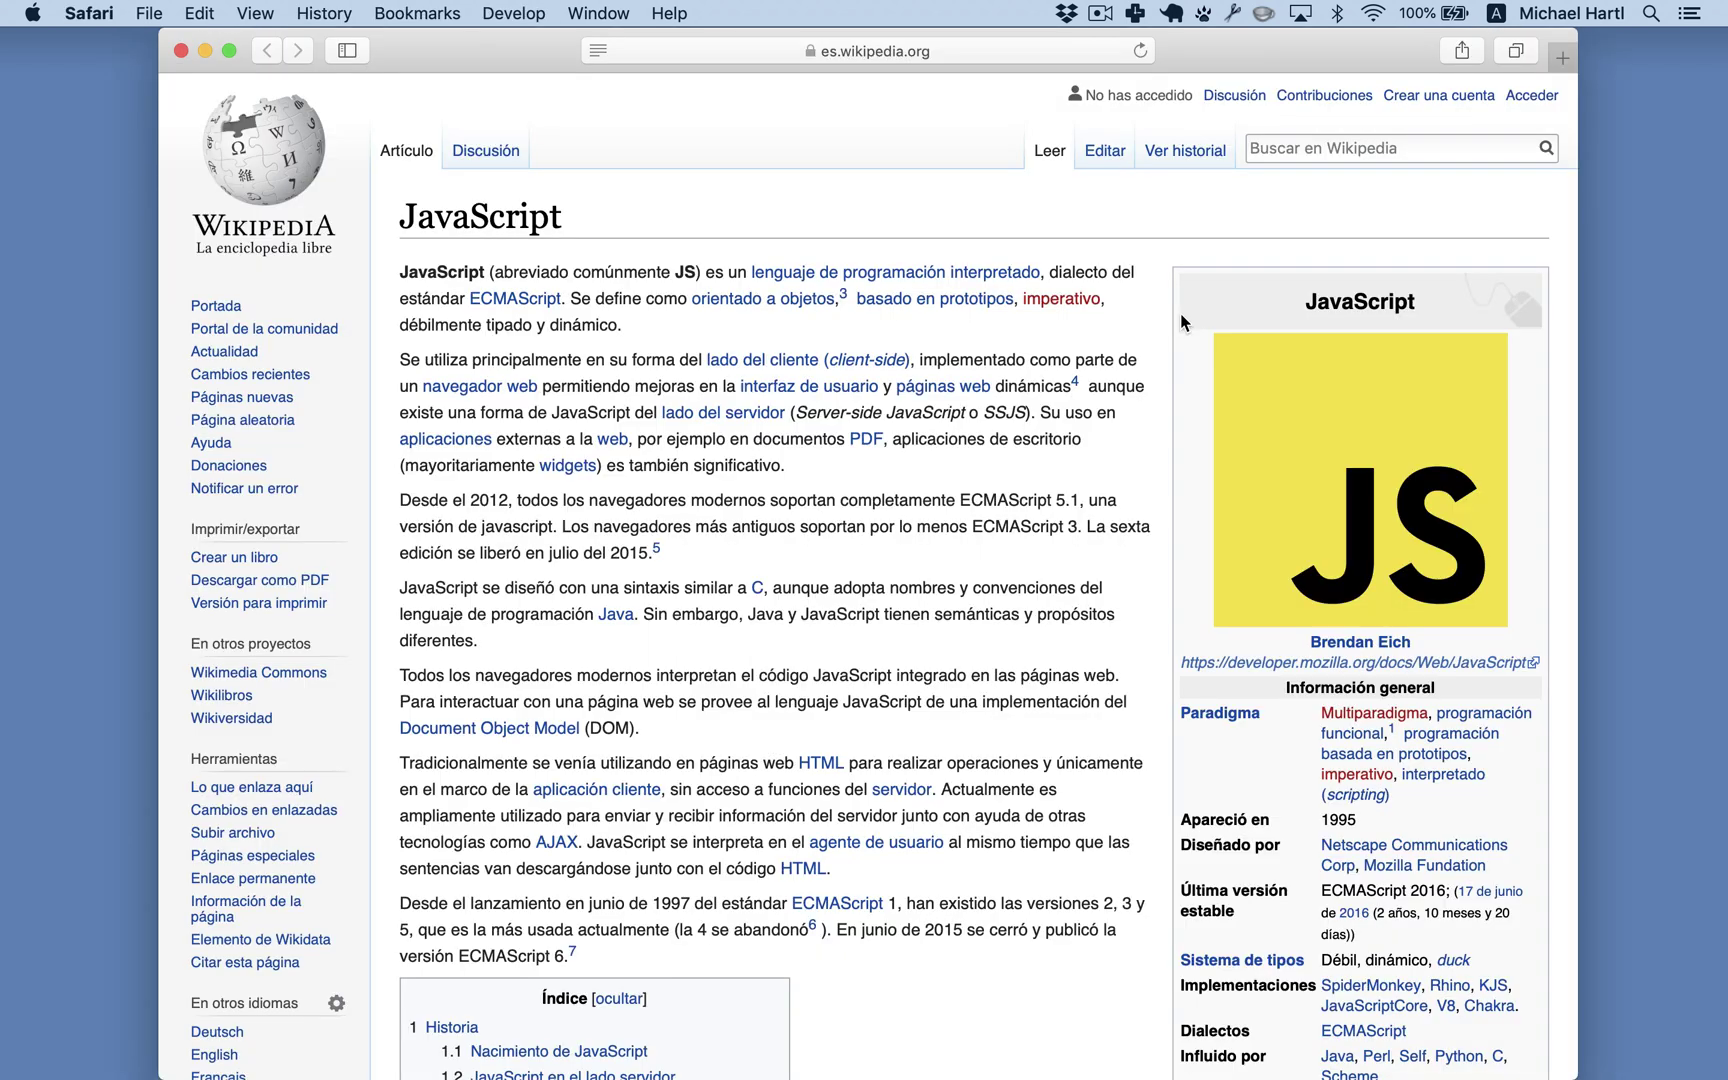
key("super+Tab")
type("./wikp")
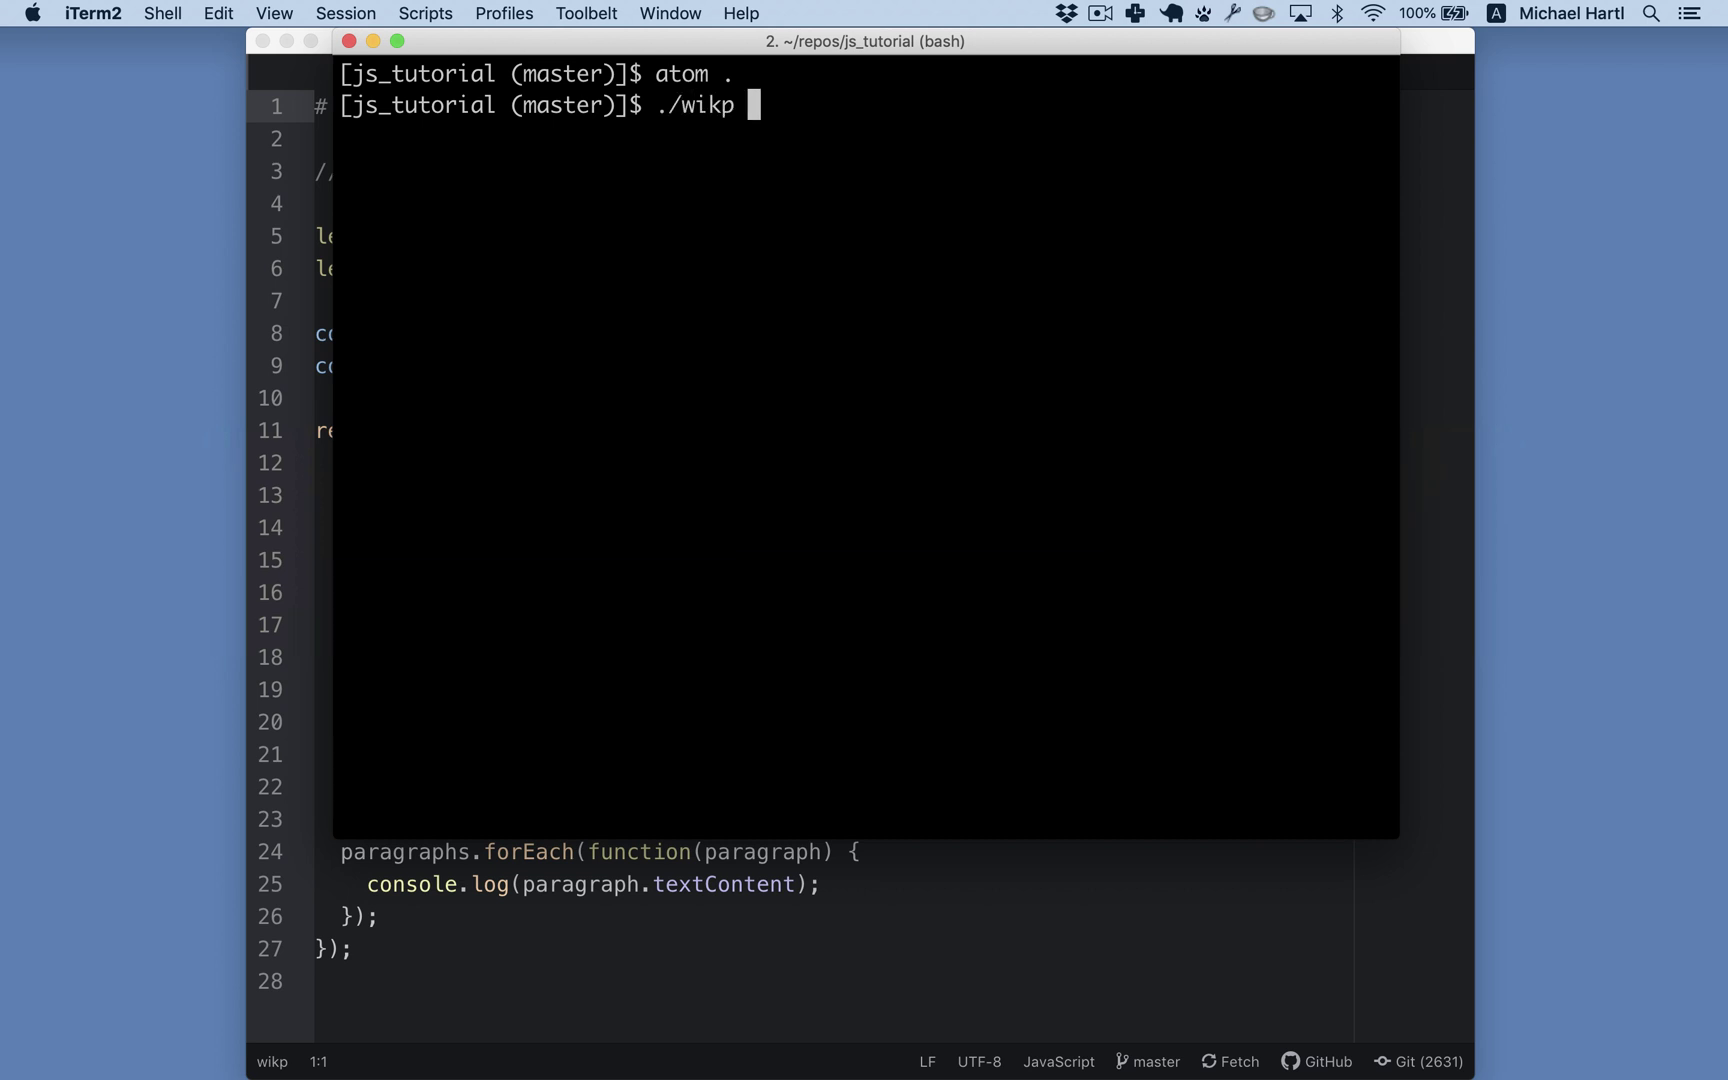
type("https://es.wikipedia.org/wiki/JavaScript")
key("Return")
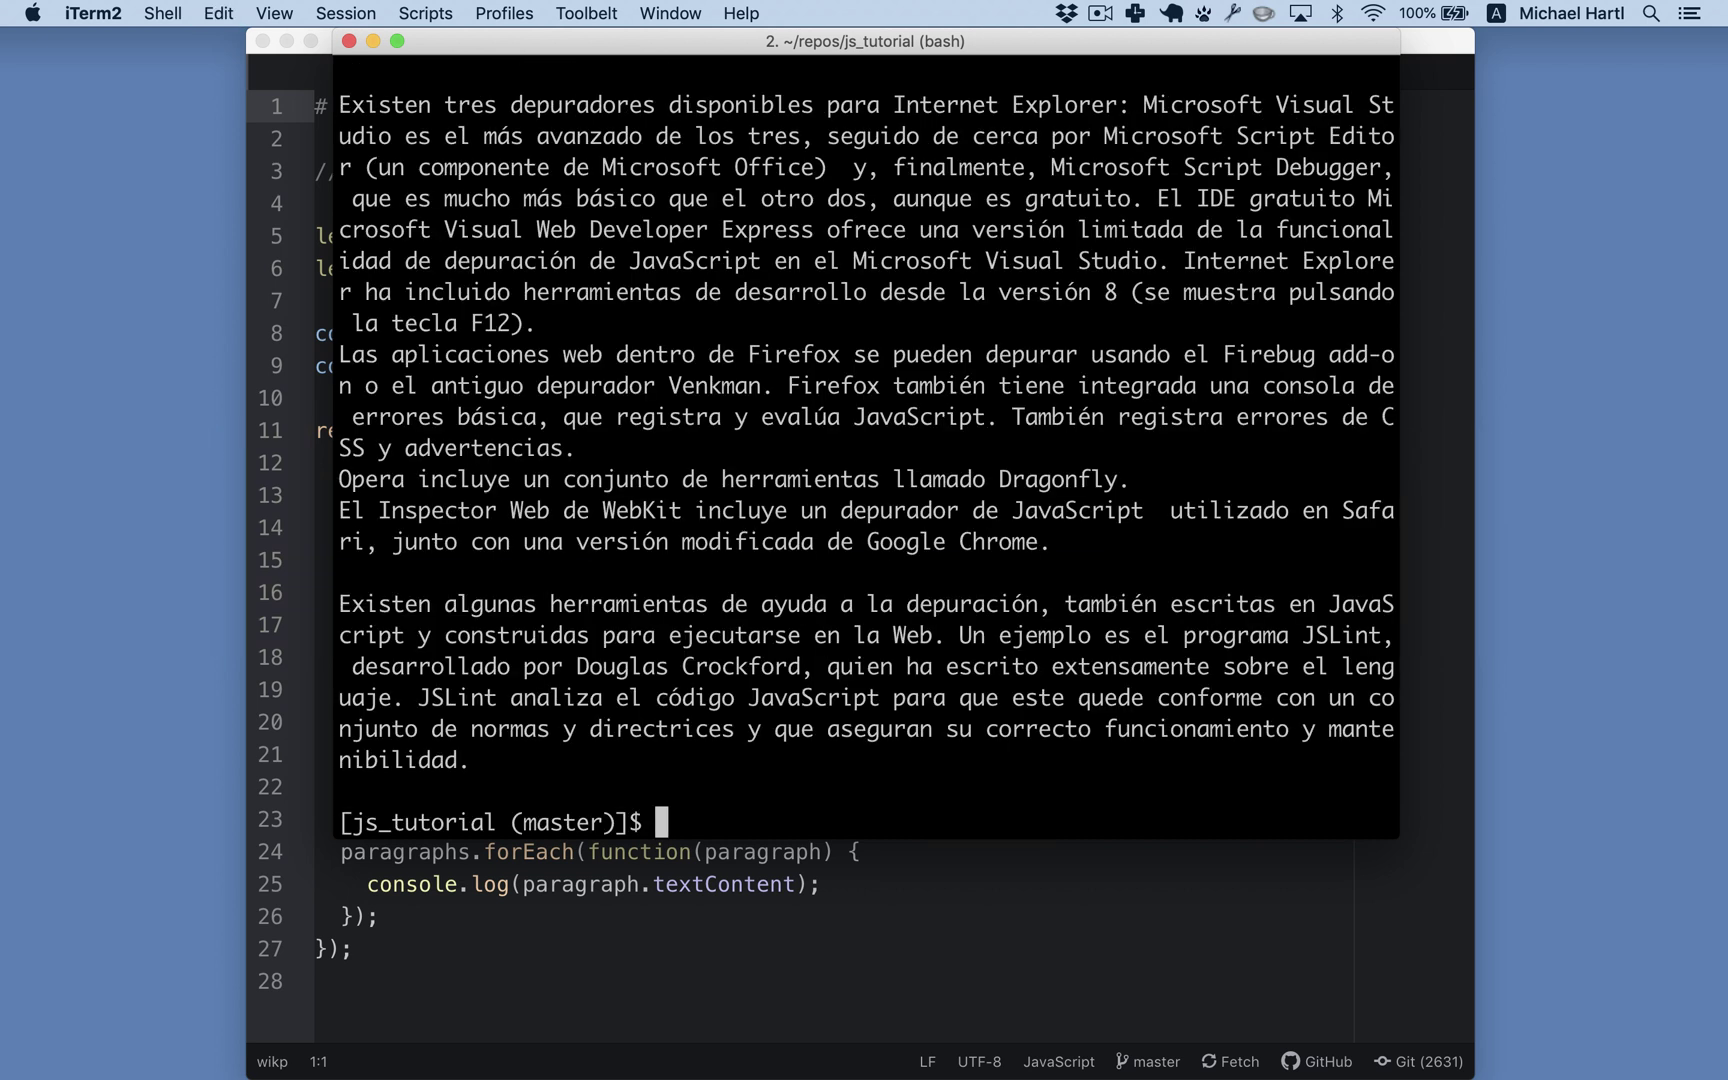
Step: Move into mhartl-palindrome, open it in Atom, and review index.js and test.js
key("ctrl+l")
type("cd ../mhartl-pa")
key("Tab")
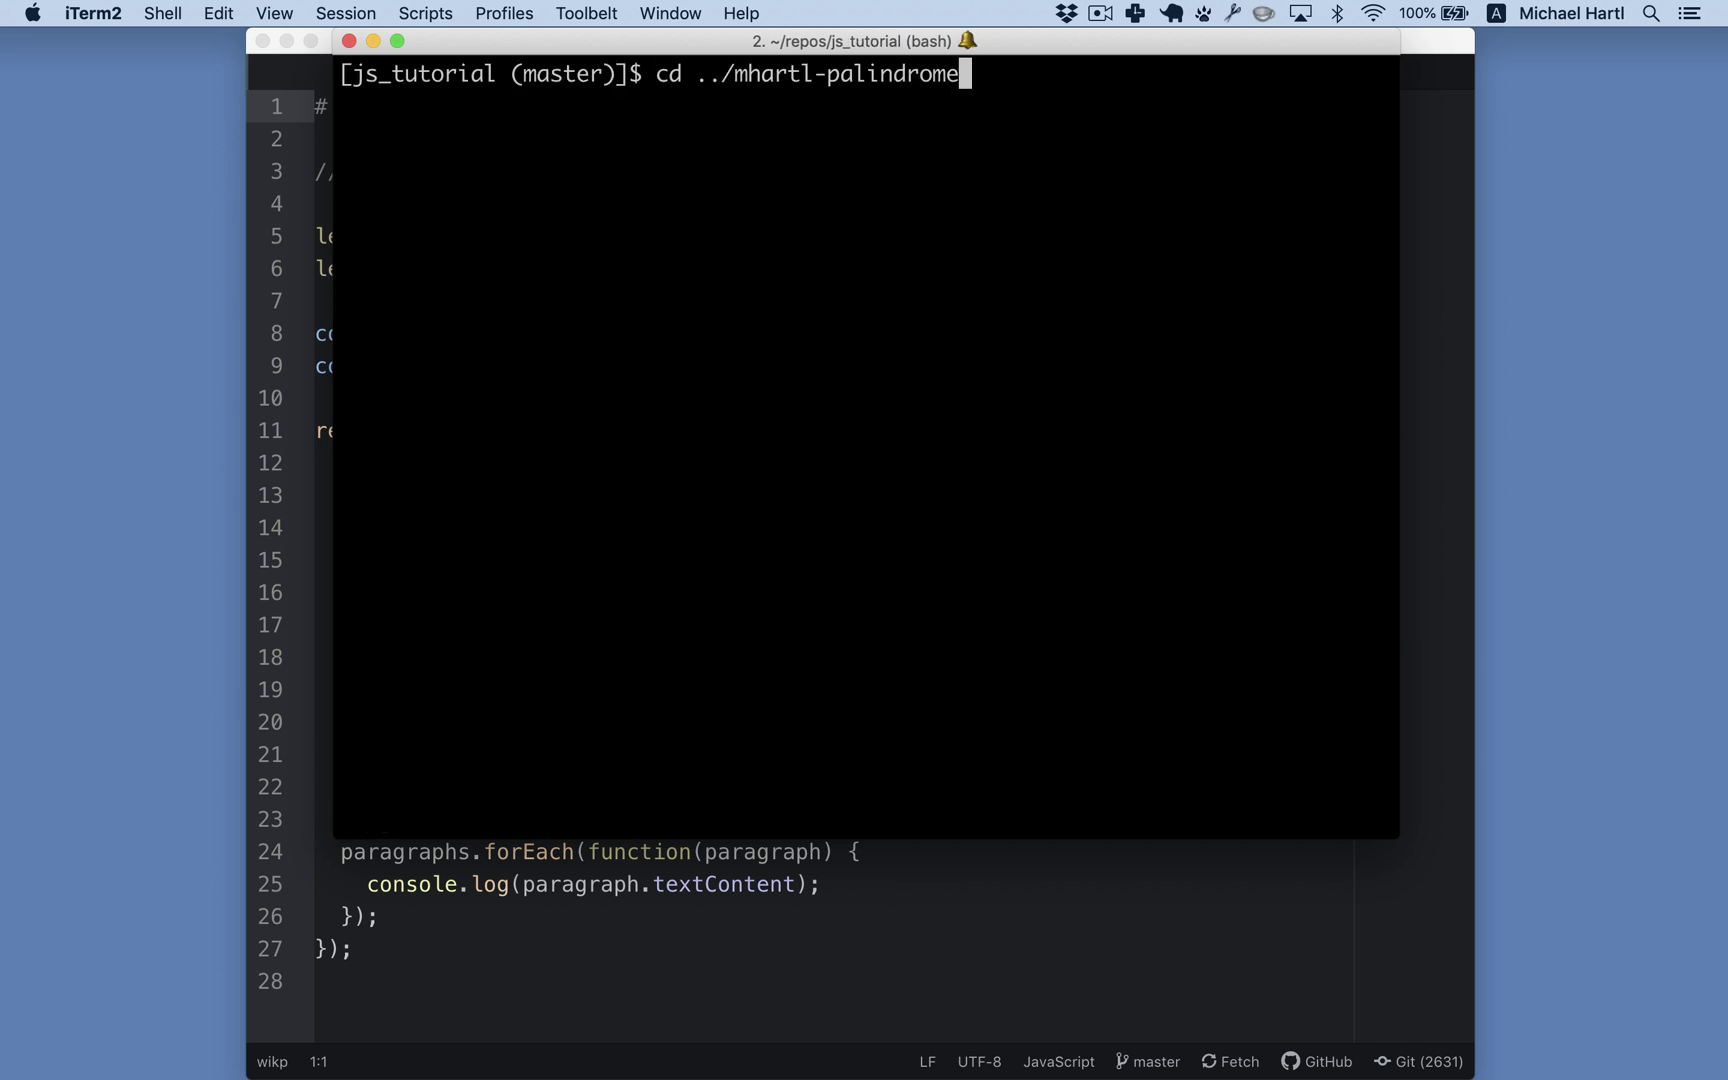
key("Return")
type("atom .")
key("Return")
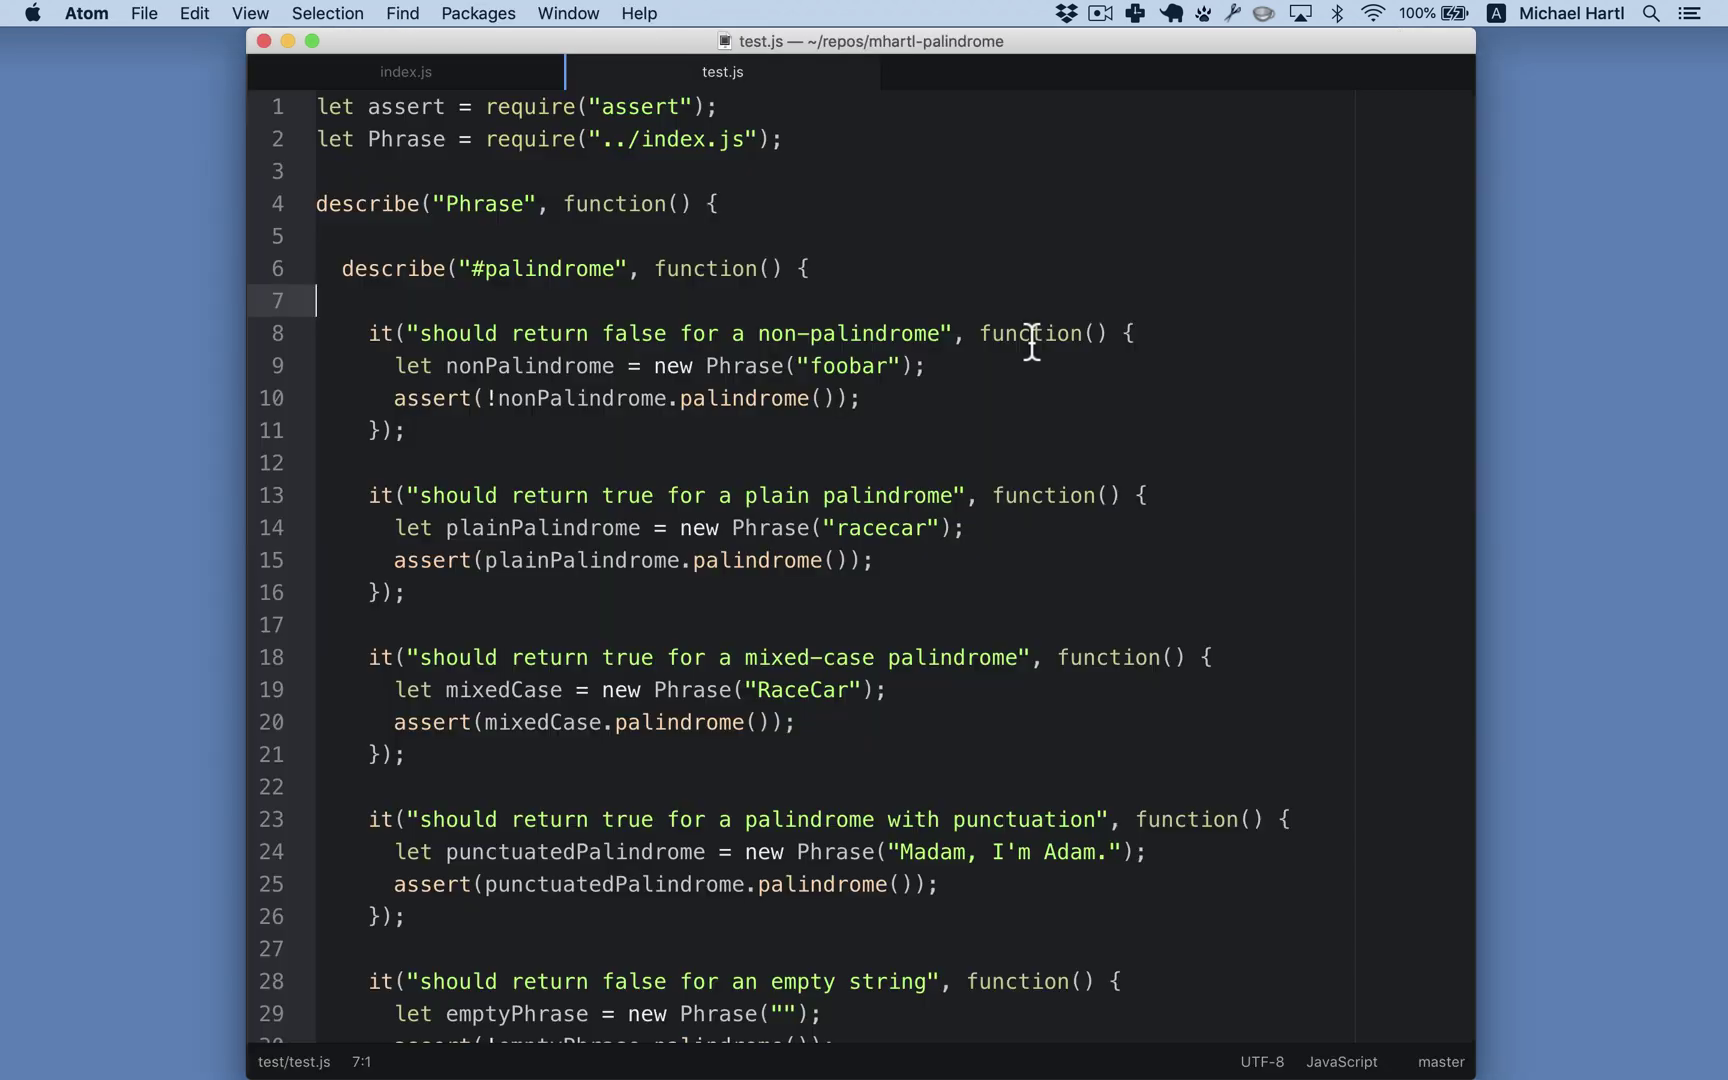
left_click(451, 72)
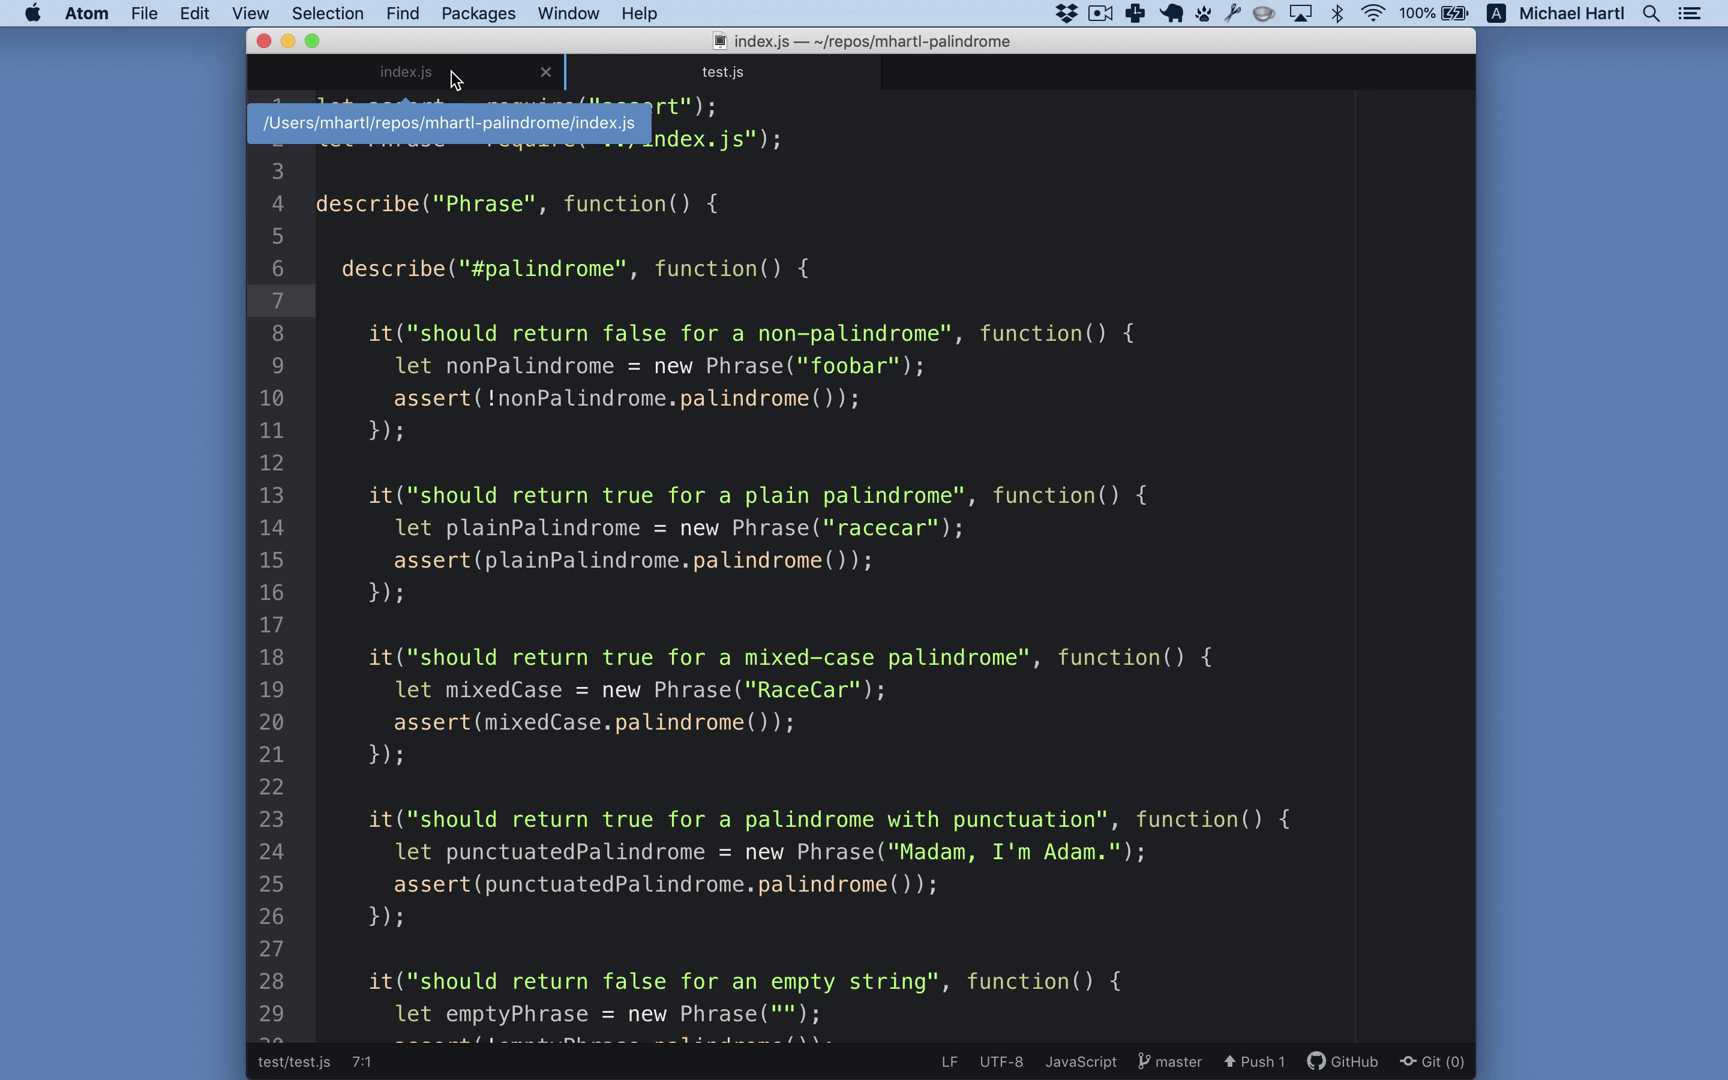
left_click(704, 69)
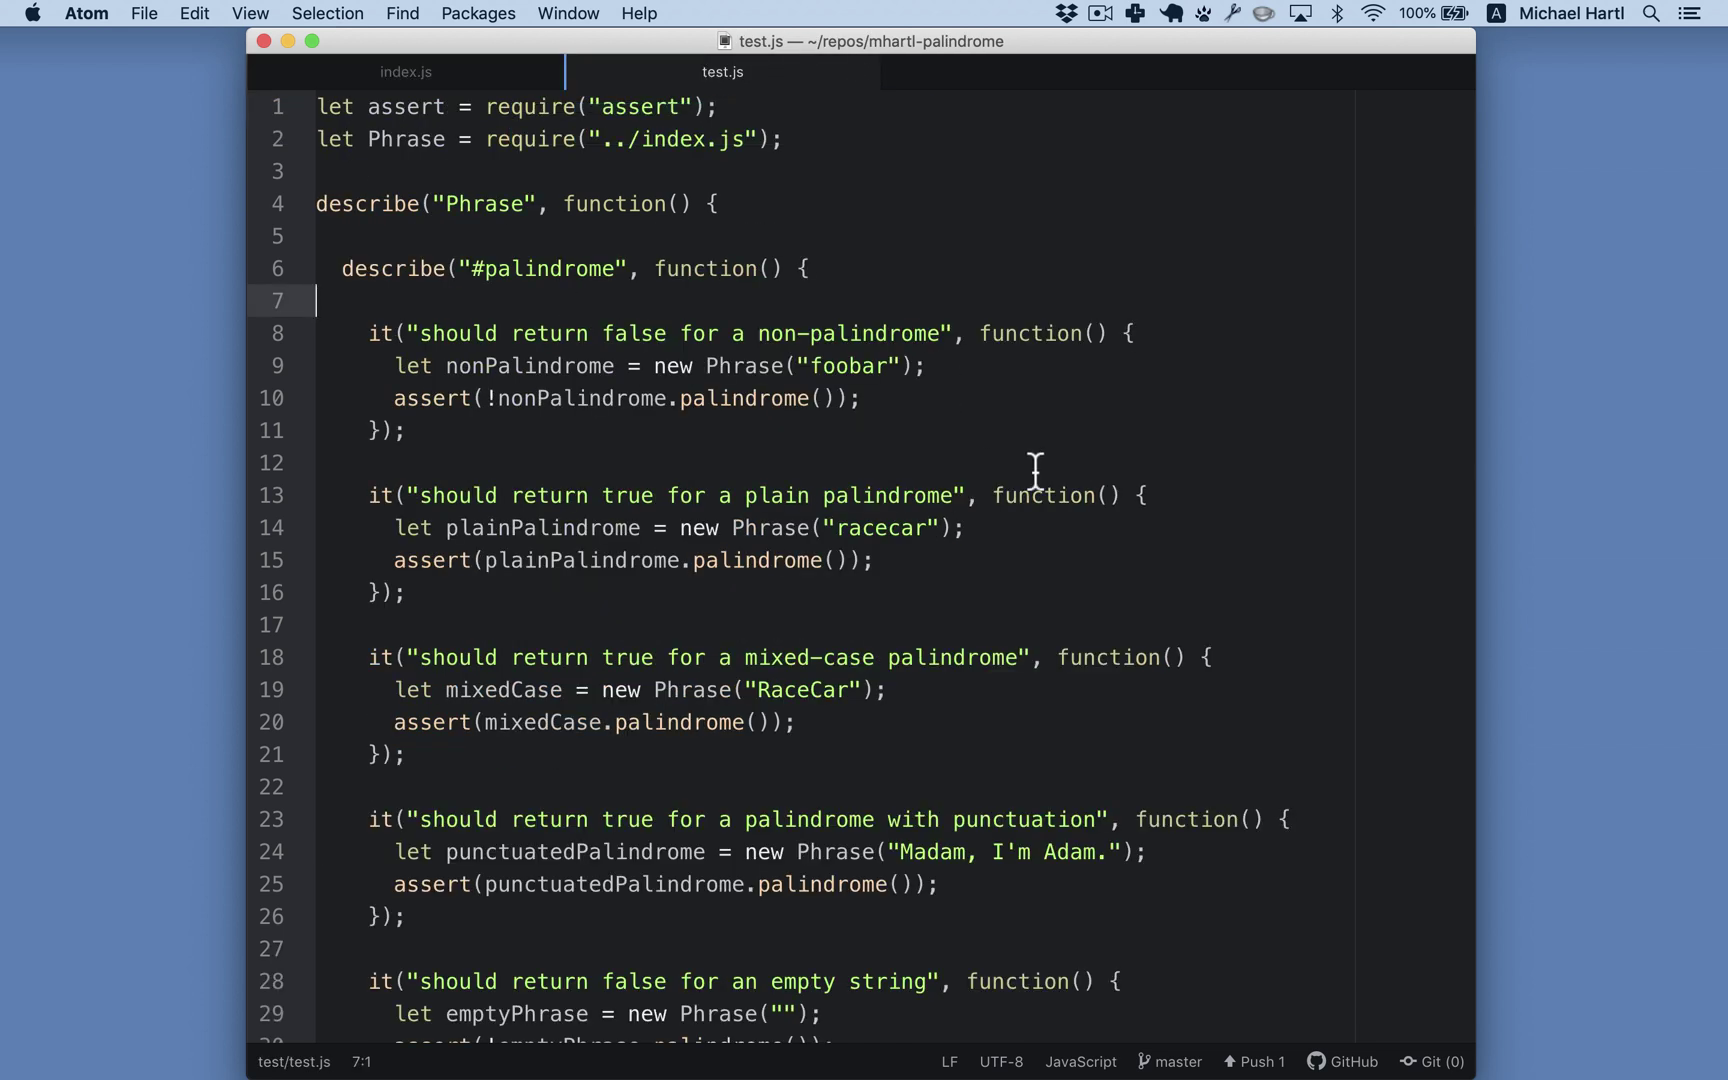
Step: Run the palindrome test suite, return to the tutorial folder, and open the palindrome tester page
key("super+Tab")
type("mocha test/")
key("Return")
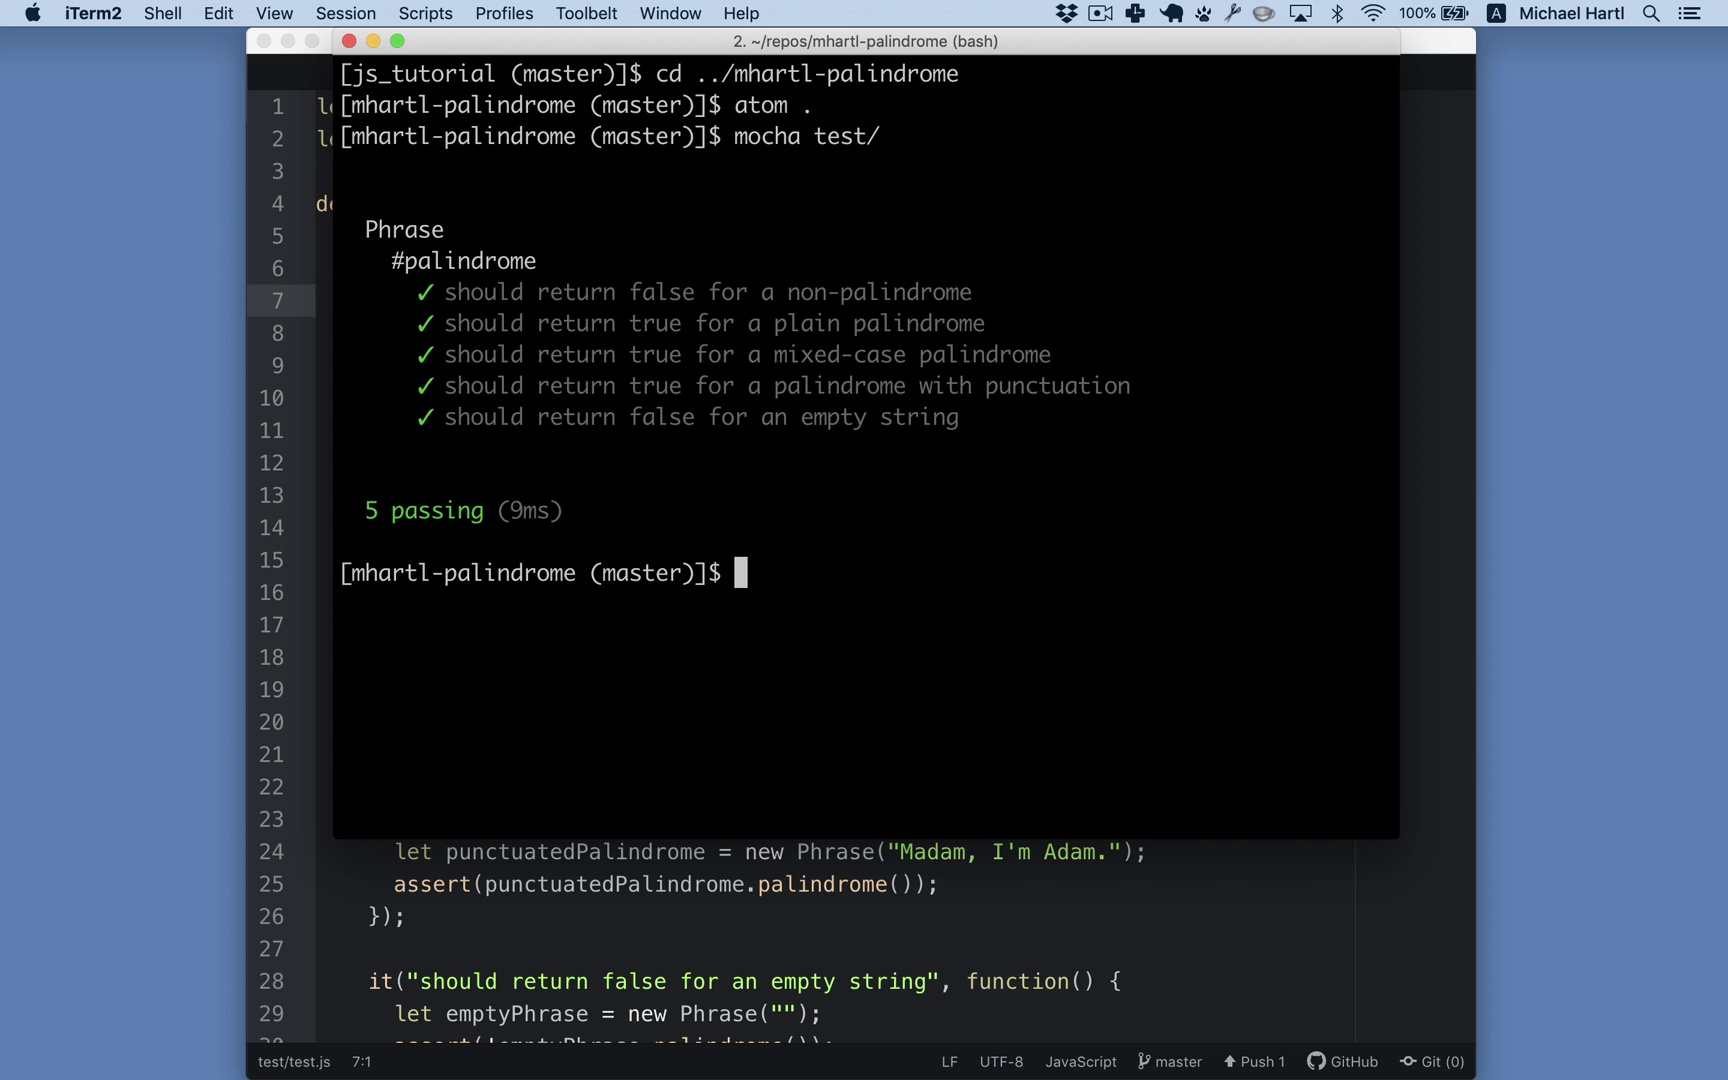
type("cd ../js_tutorial")
key("Return")
type("open palindrome.html")
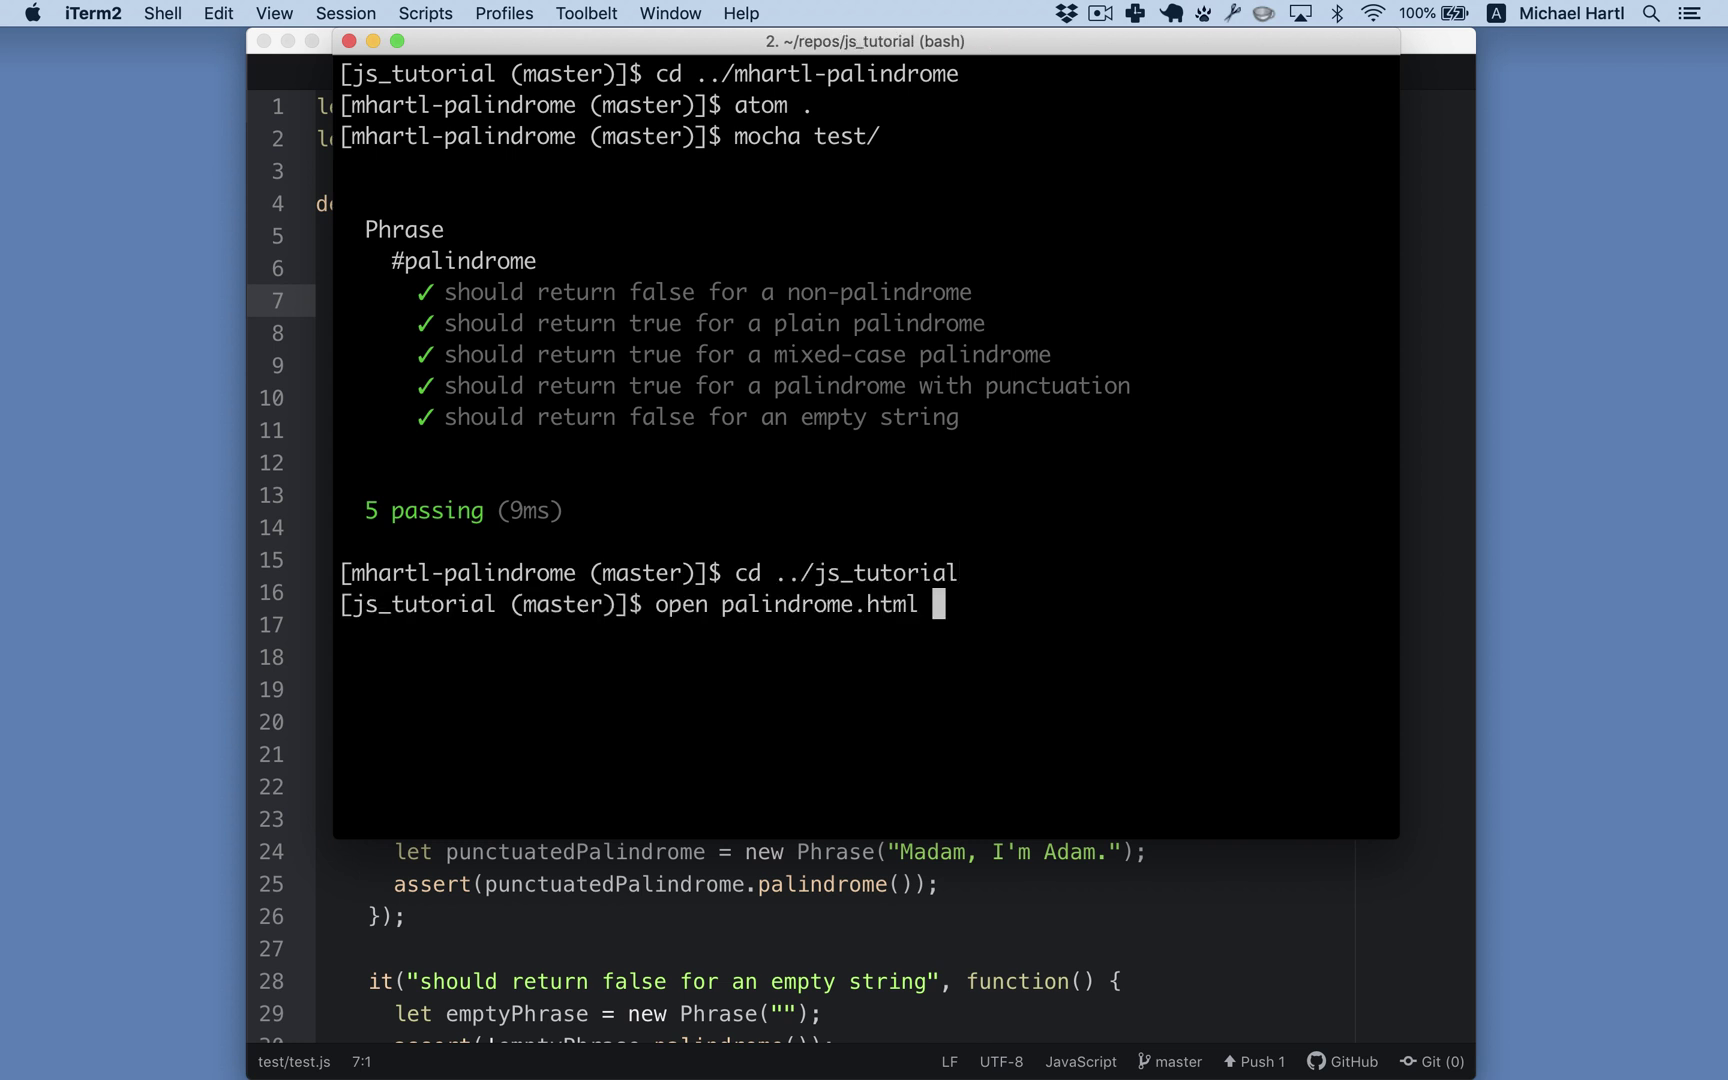
key("Return")
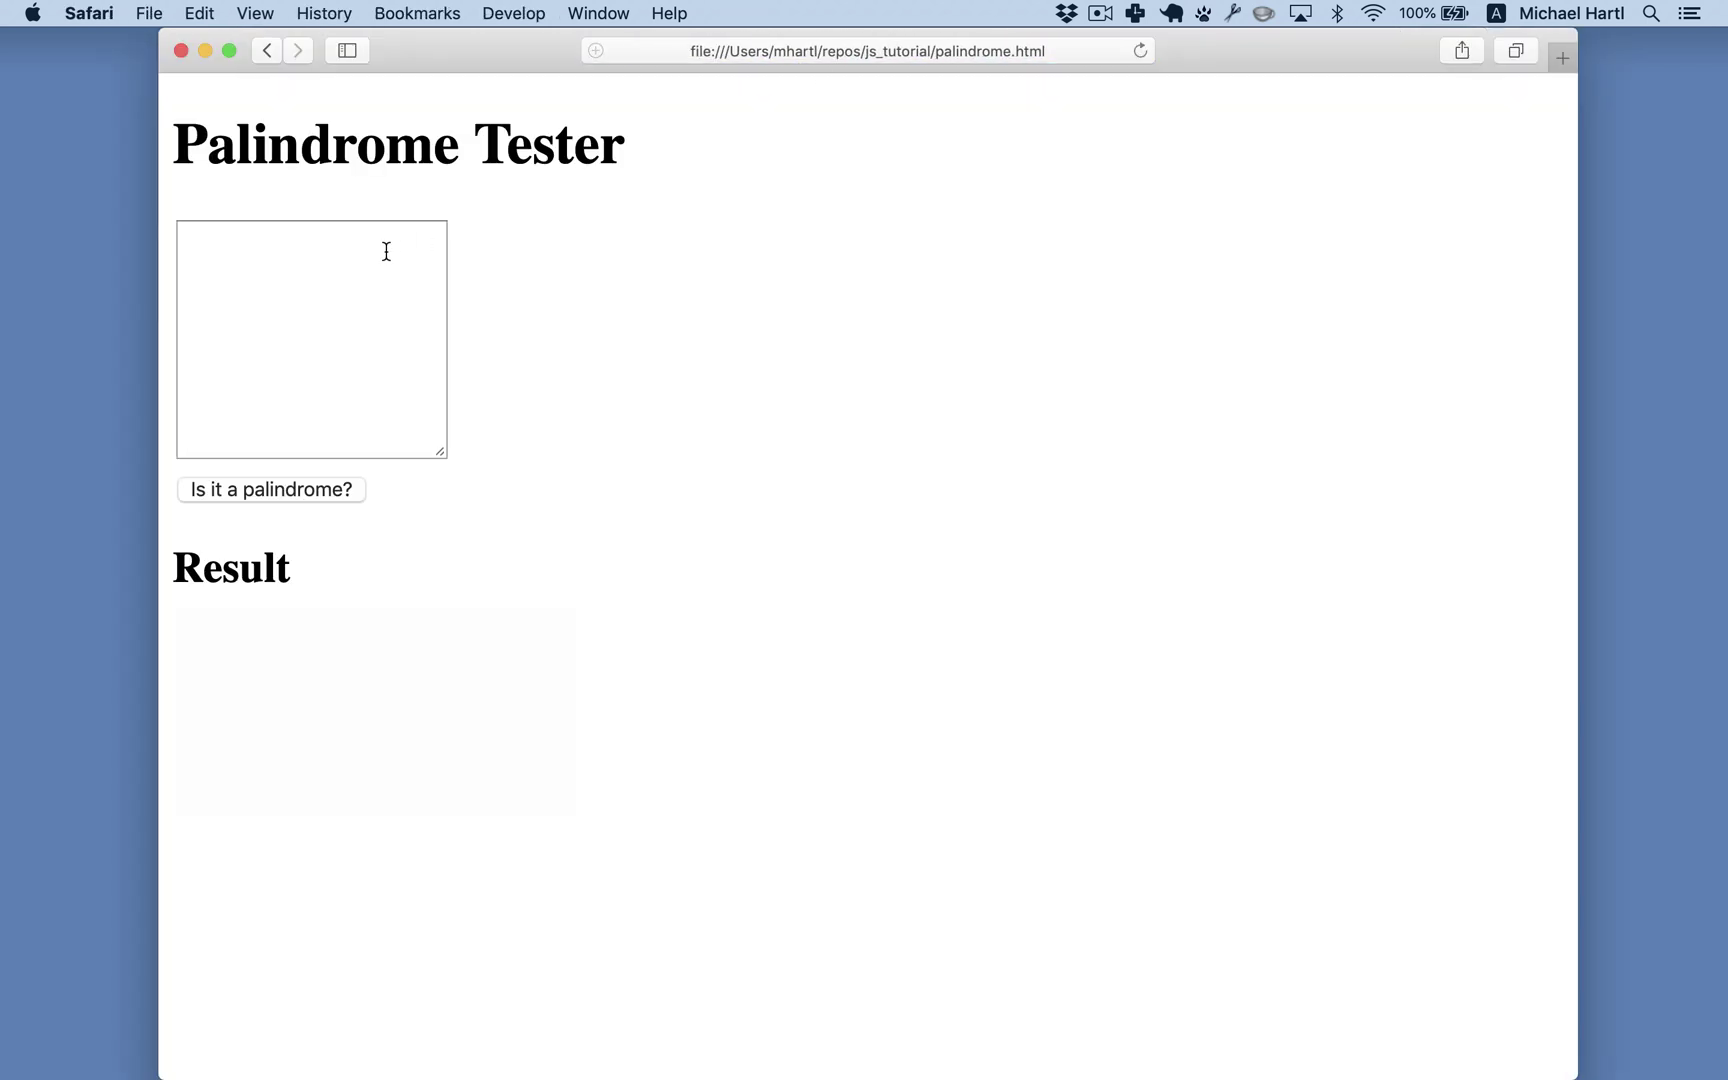
Step: Test 'A man, a plan, a canal—Panama!', select the result line, then clear the terminal
left_click(332, 298)
type("A man, a plan, a canal—Panama!")
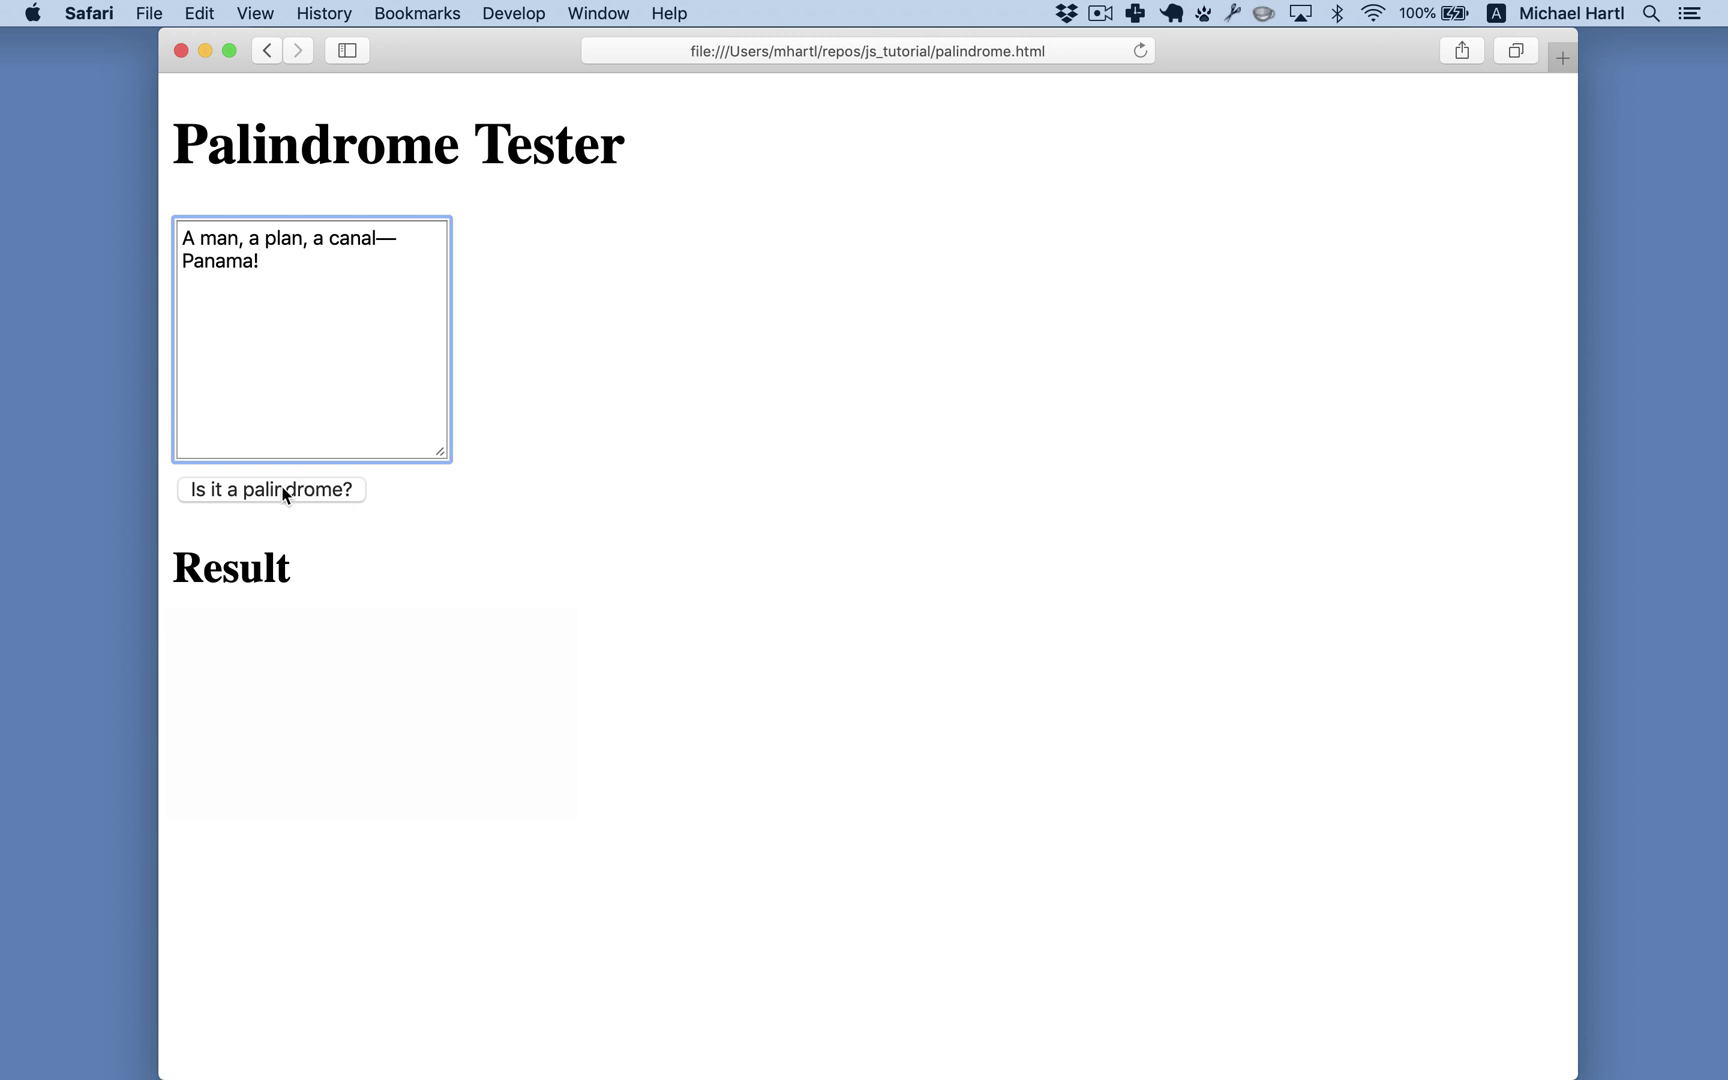
left_click(284, 495)
triple_click(422, 652)
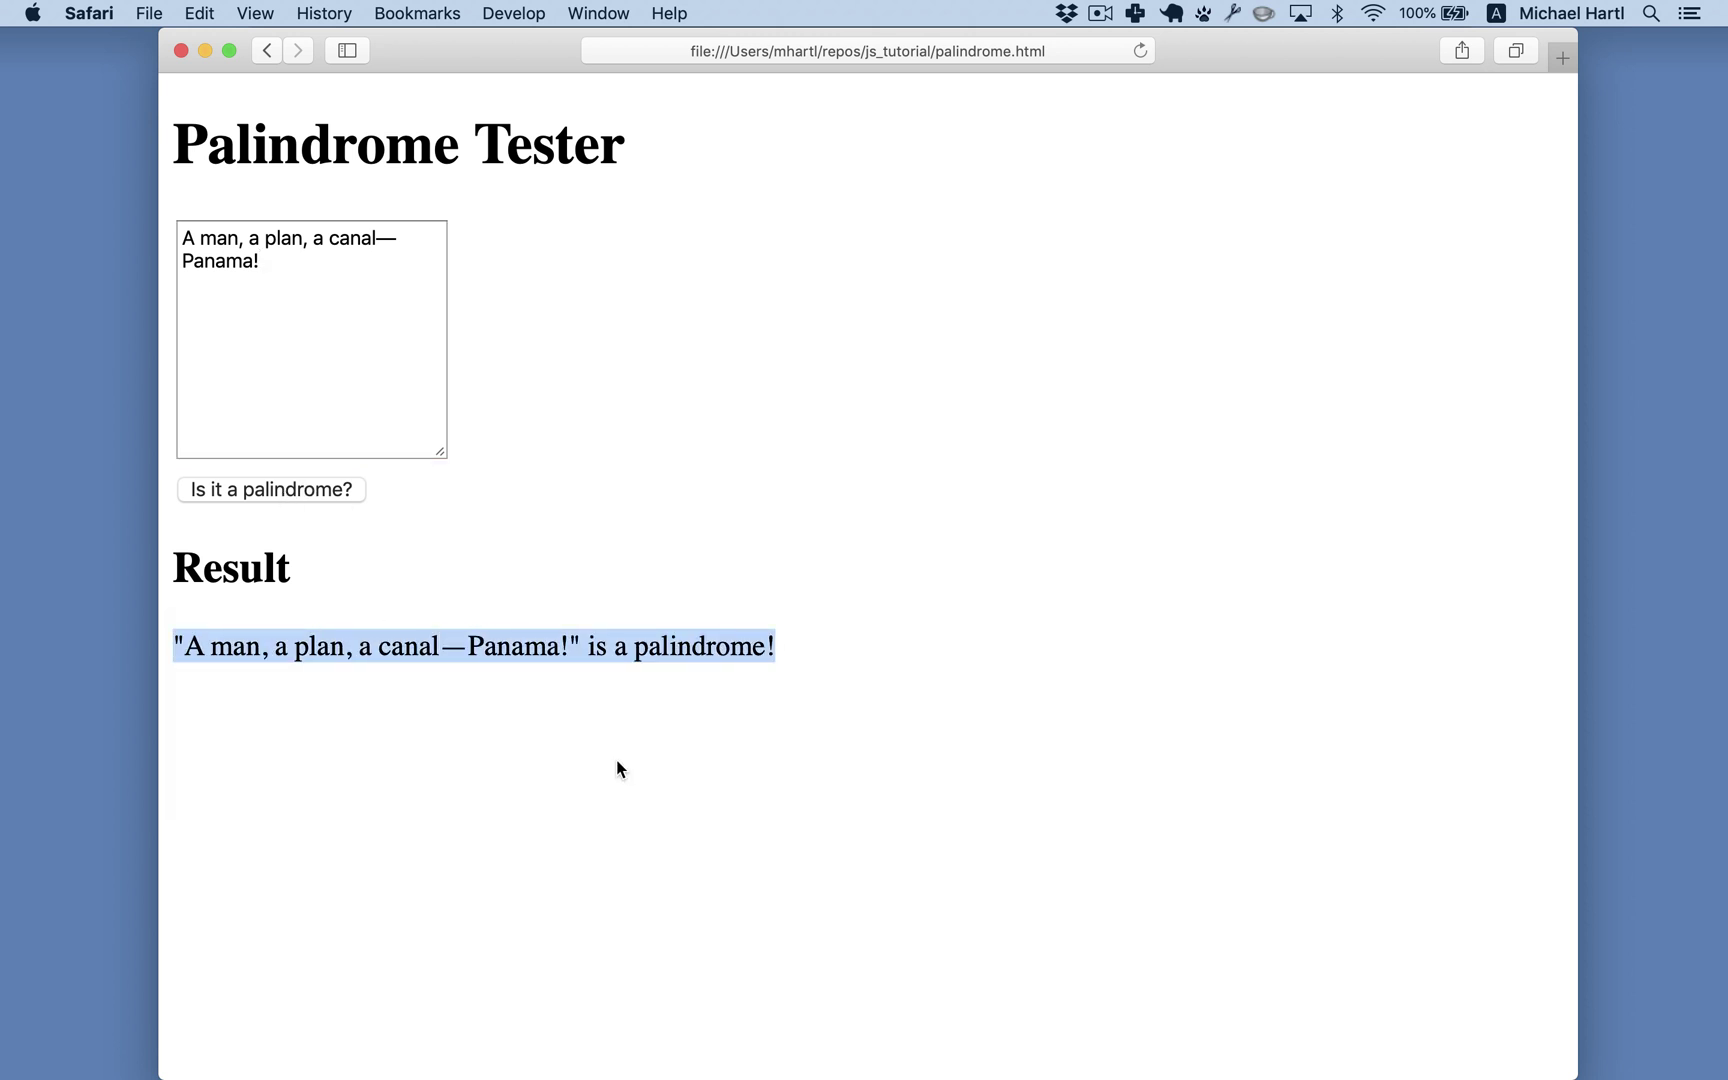
key("super+Tab")
key("super+k")
type("cd ../mhartl.github.io/")
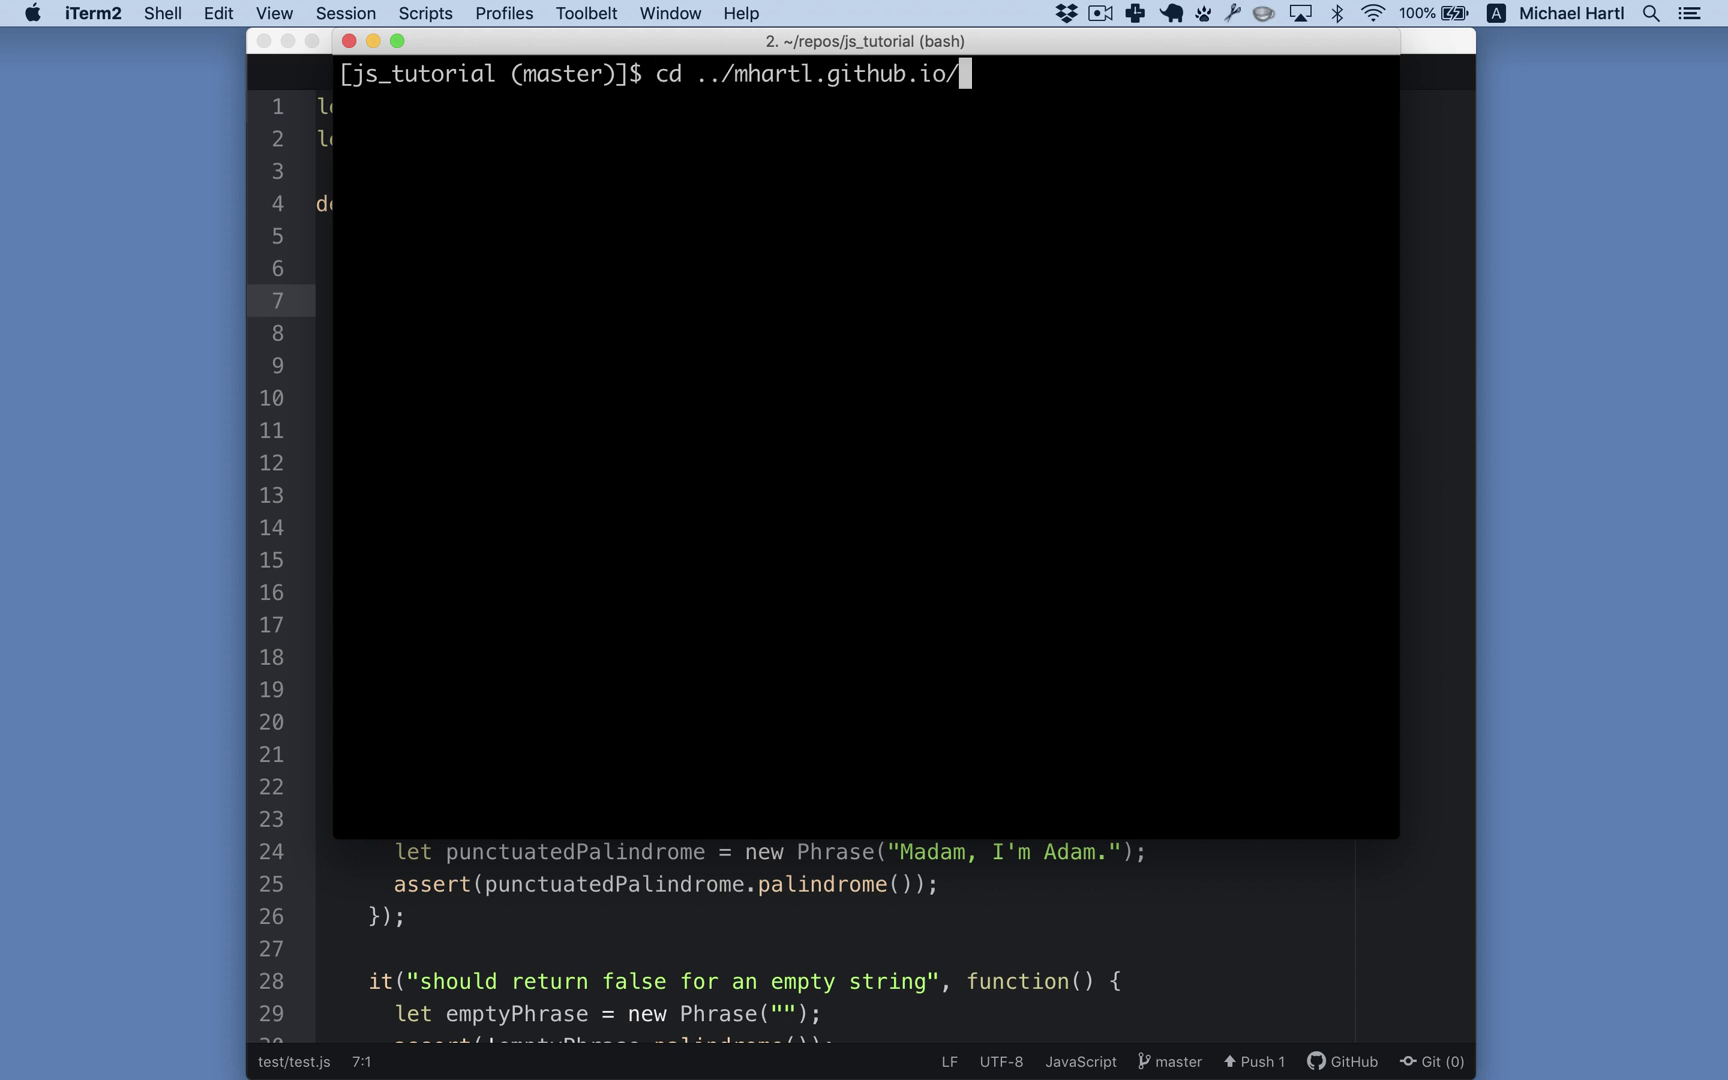
Step: Open mhartl.github.io in Atom, start jekyll serve, and bring up gallery.js in the editor
key("Return")
type("atom .")
key("Return")
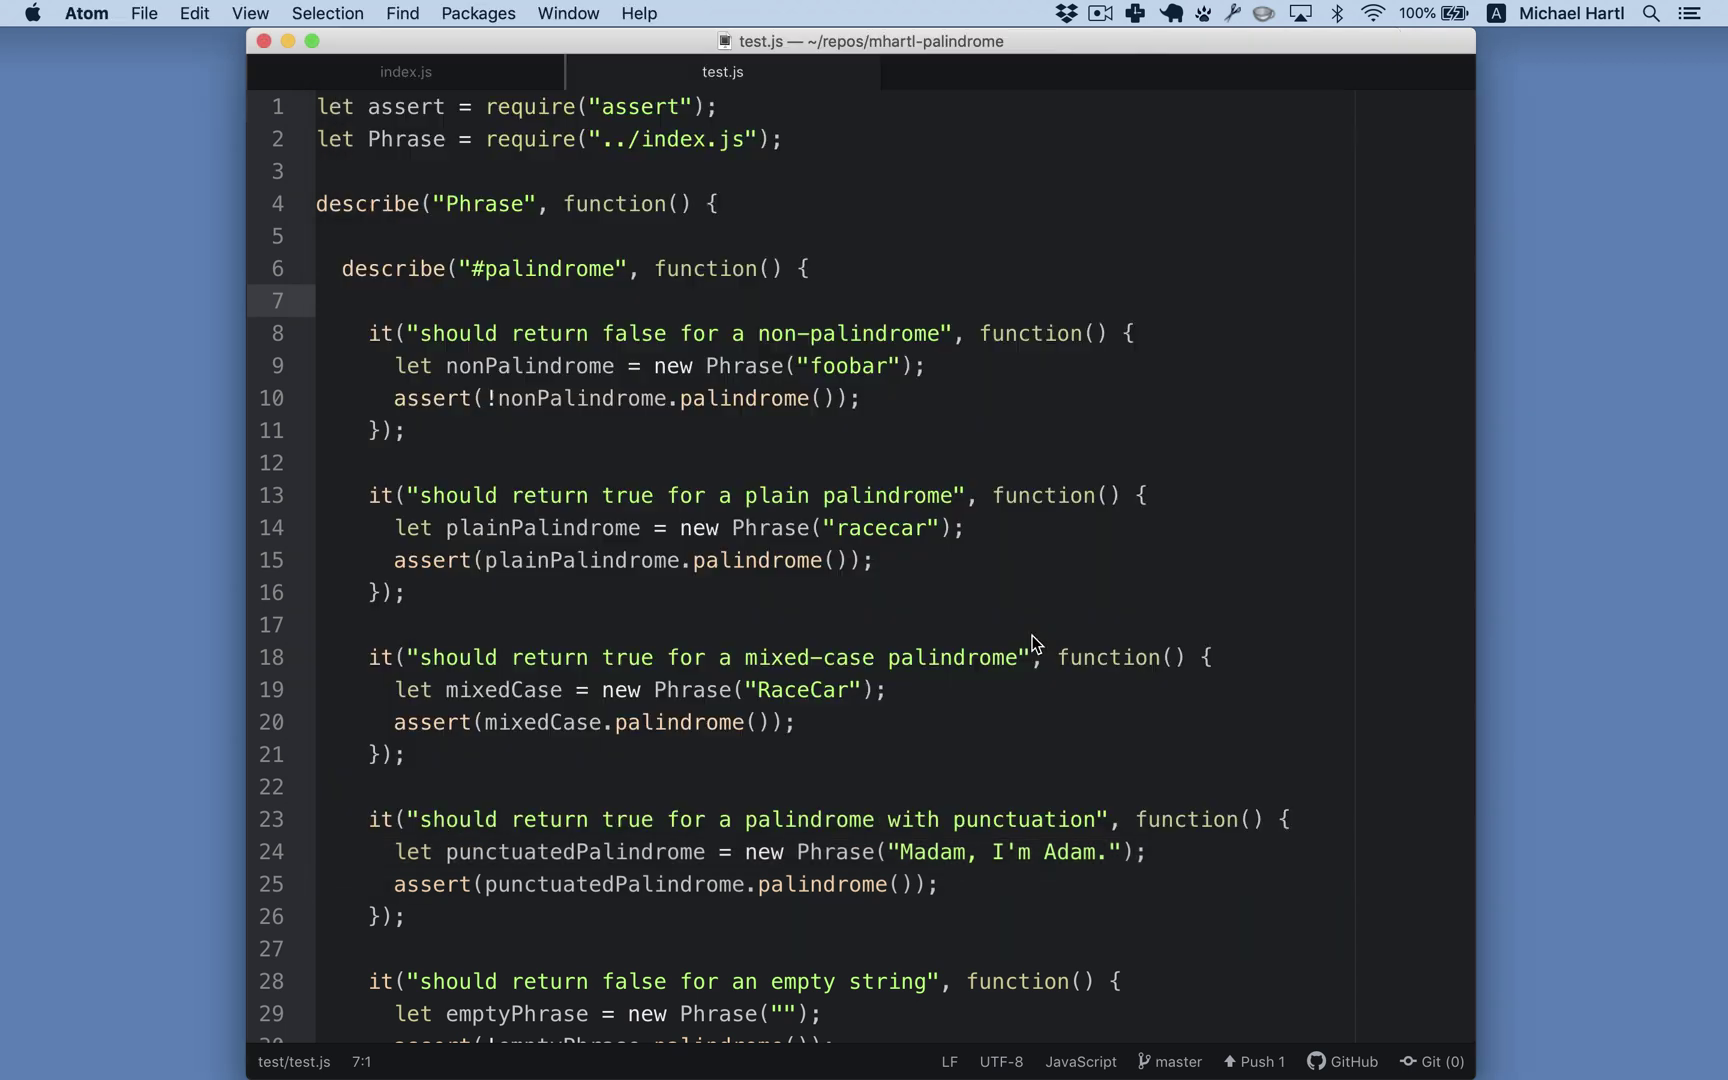
key("super+Tab")
type("jekyll serve")
key("Return")
key("super+Tab")
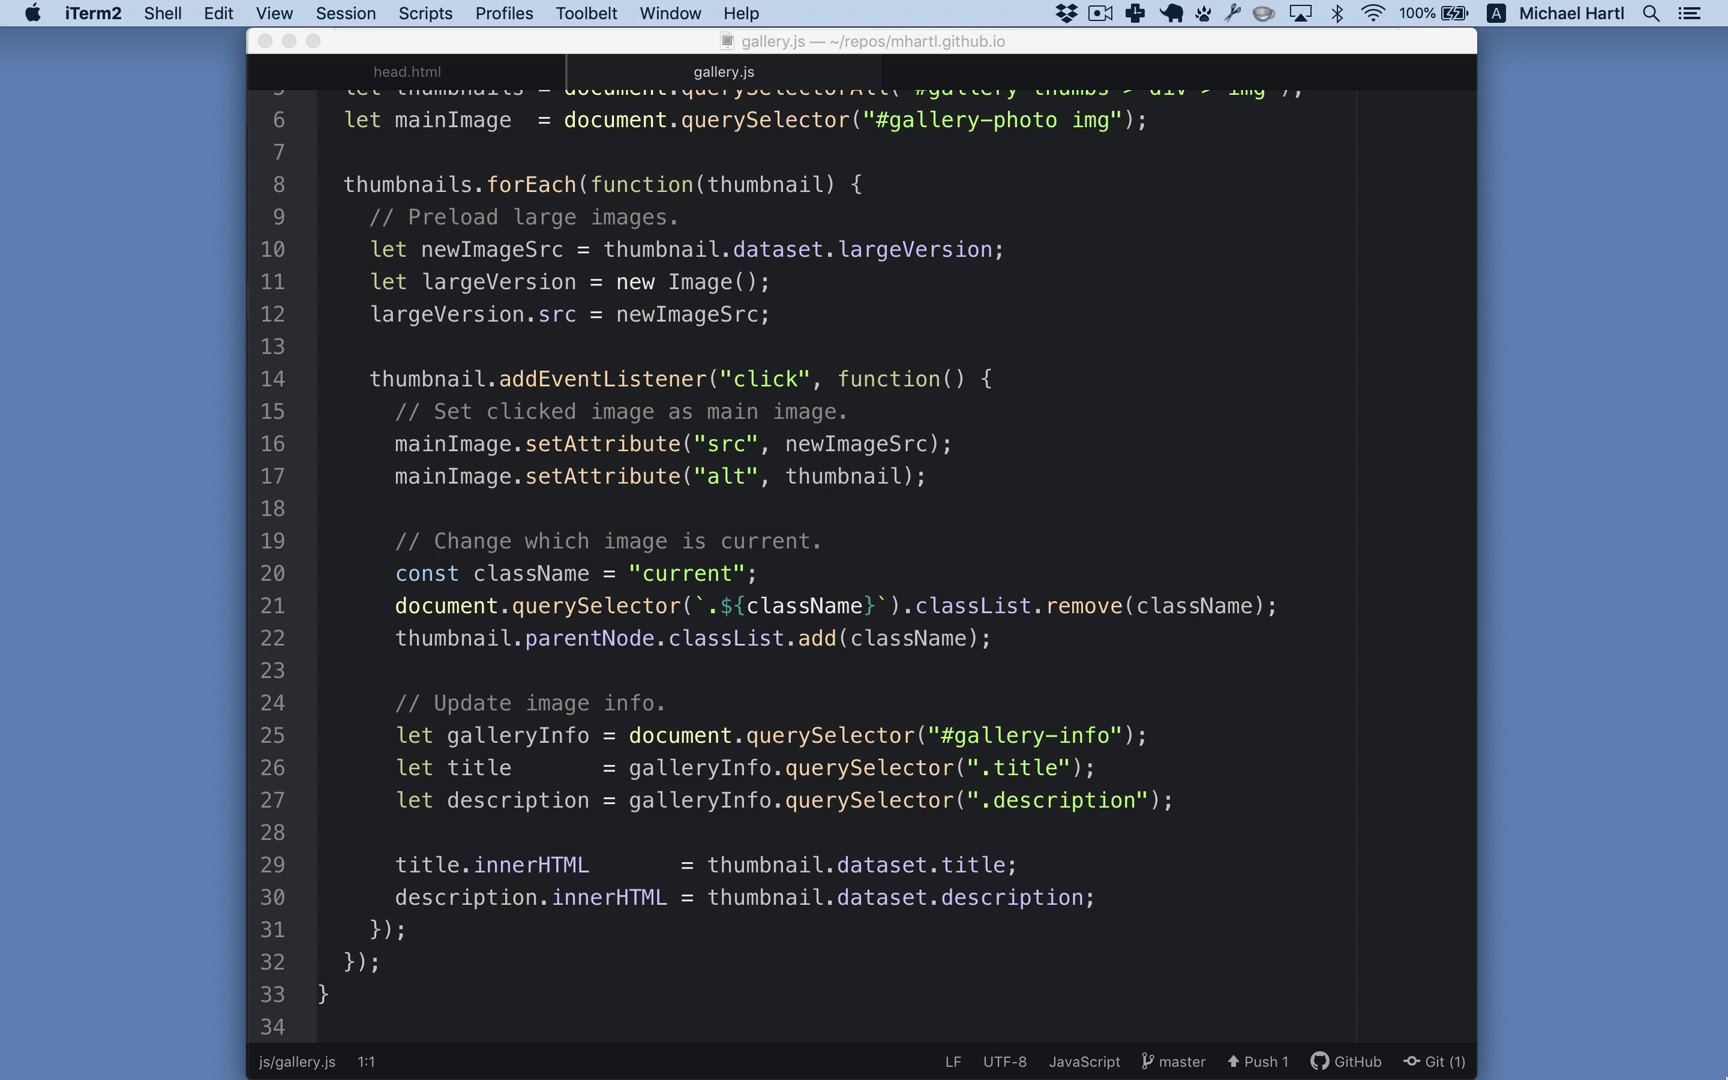
Step: On the localhost Gallery page, show the green leaf insect photo, then the desert vista
key("super+Tab")
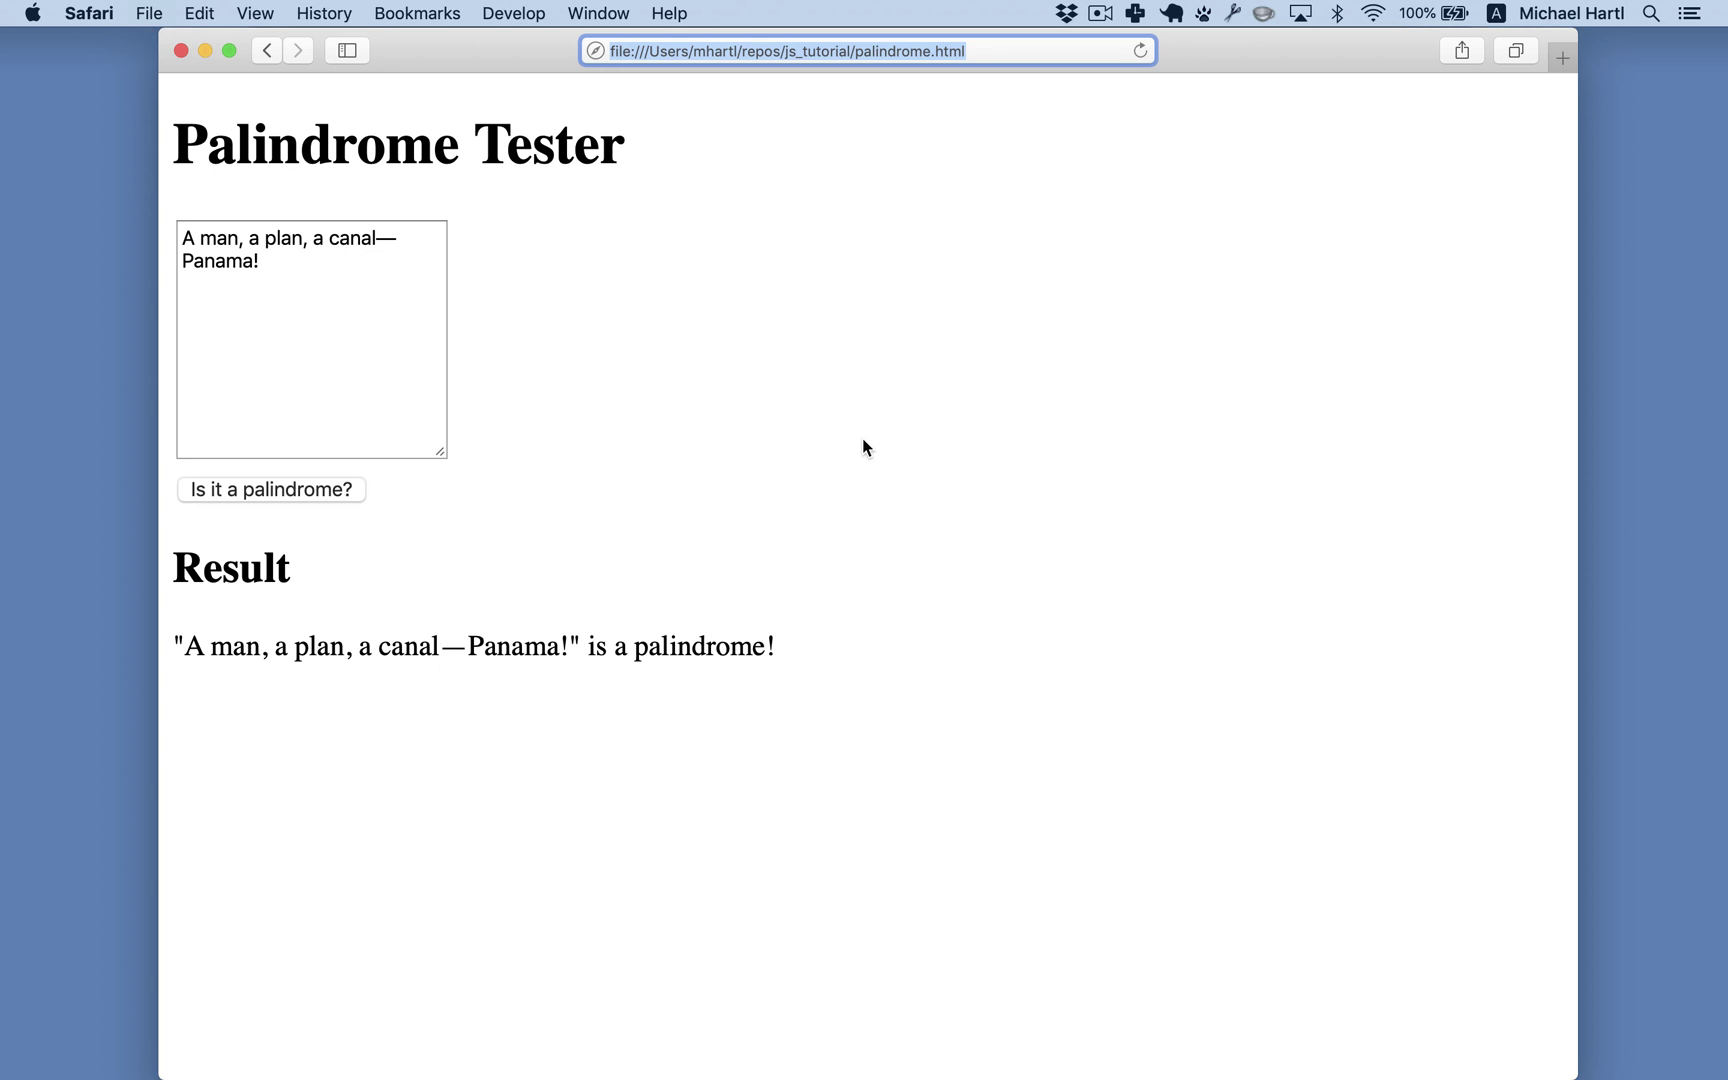
left_click(1237, 145)
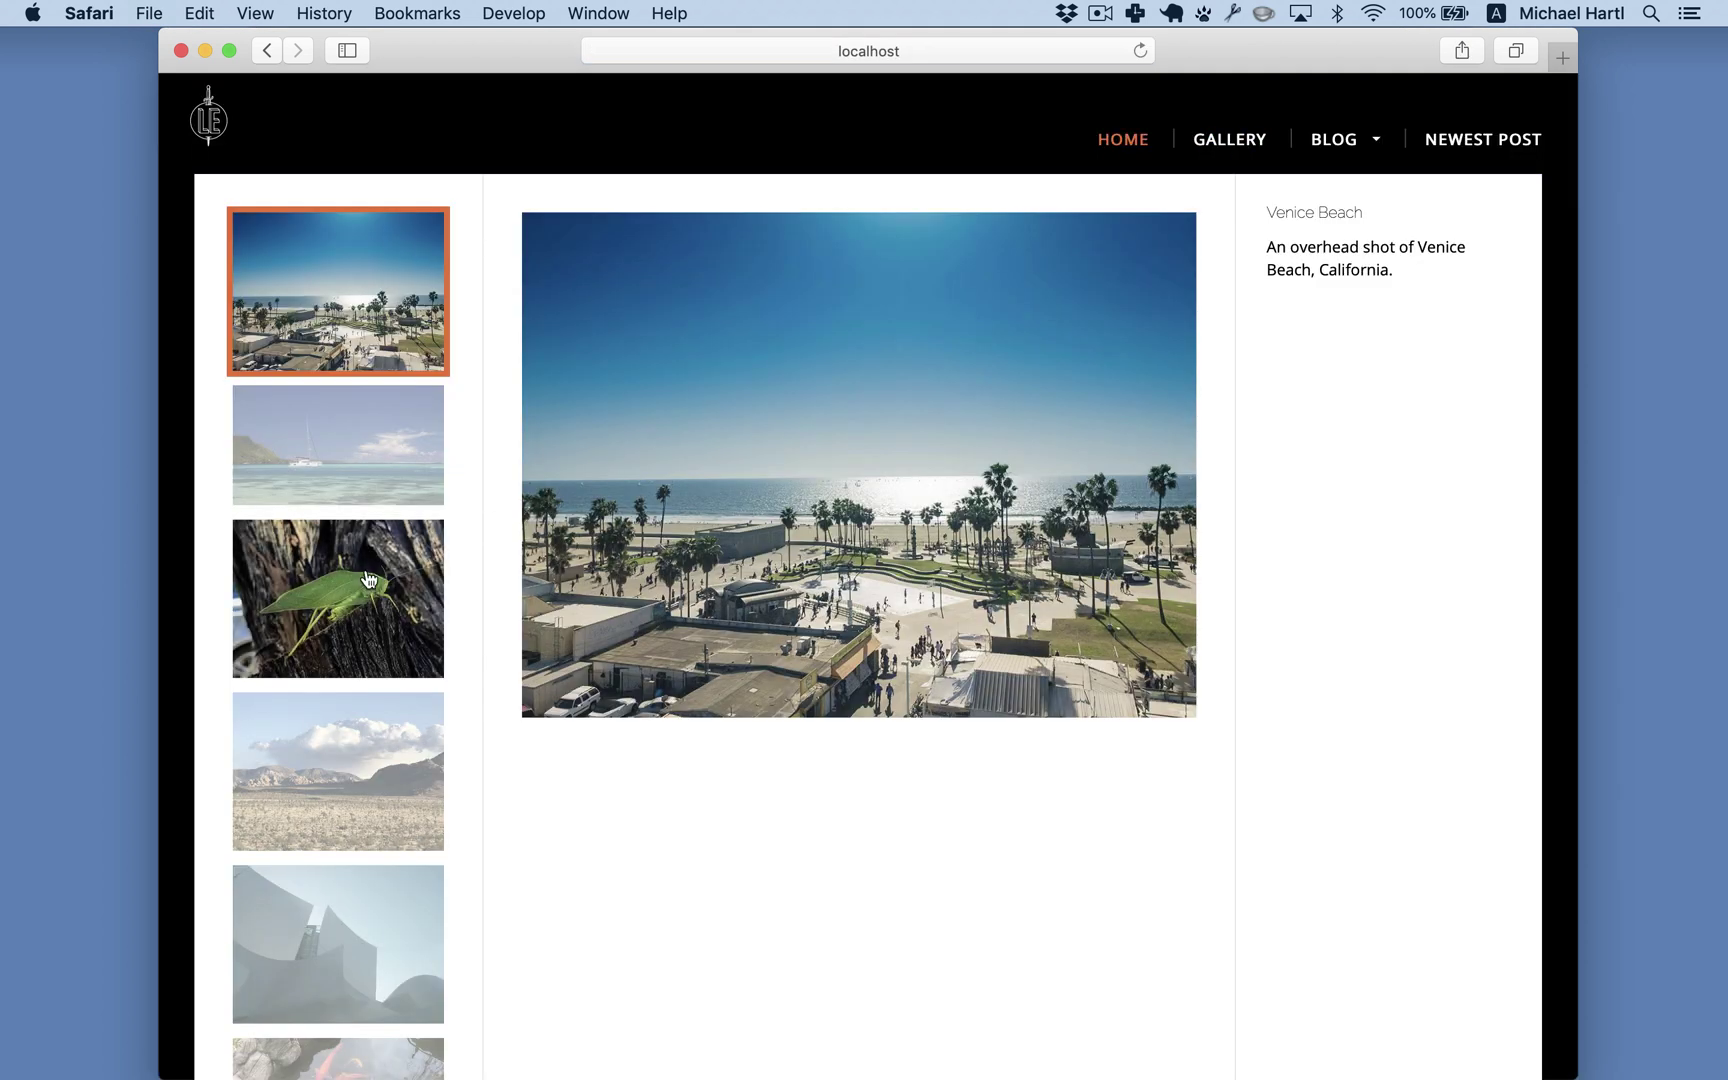
left_click(363, 620)
left_click(341, 730)
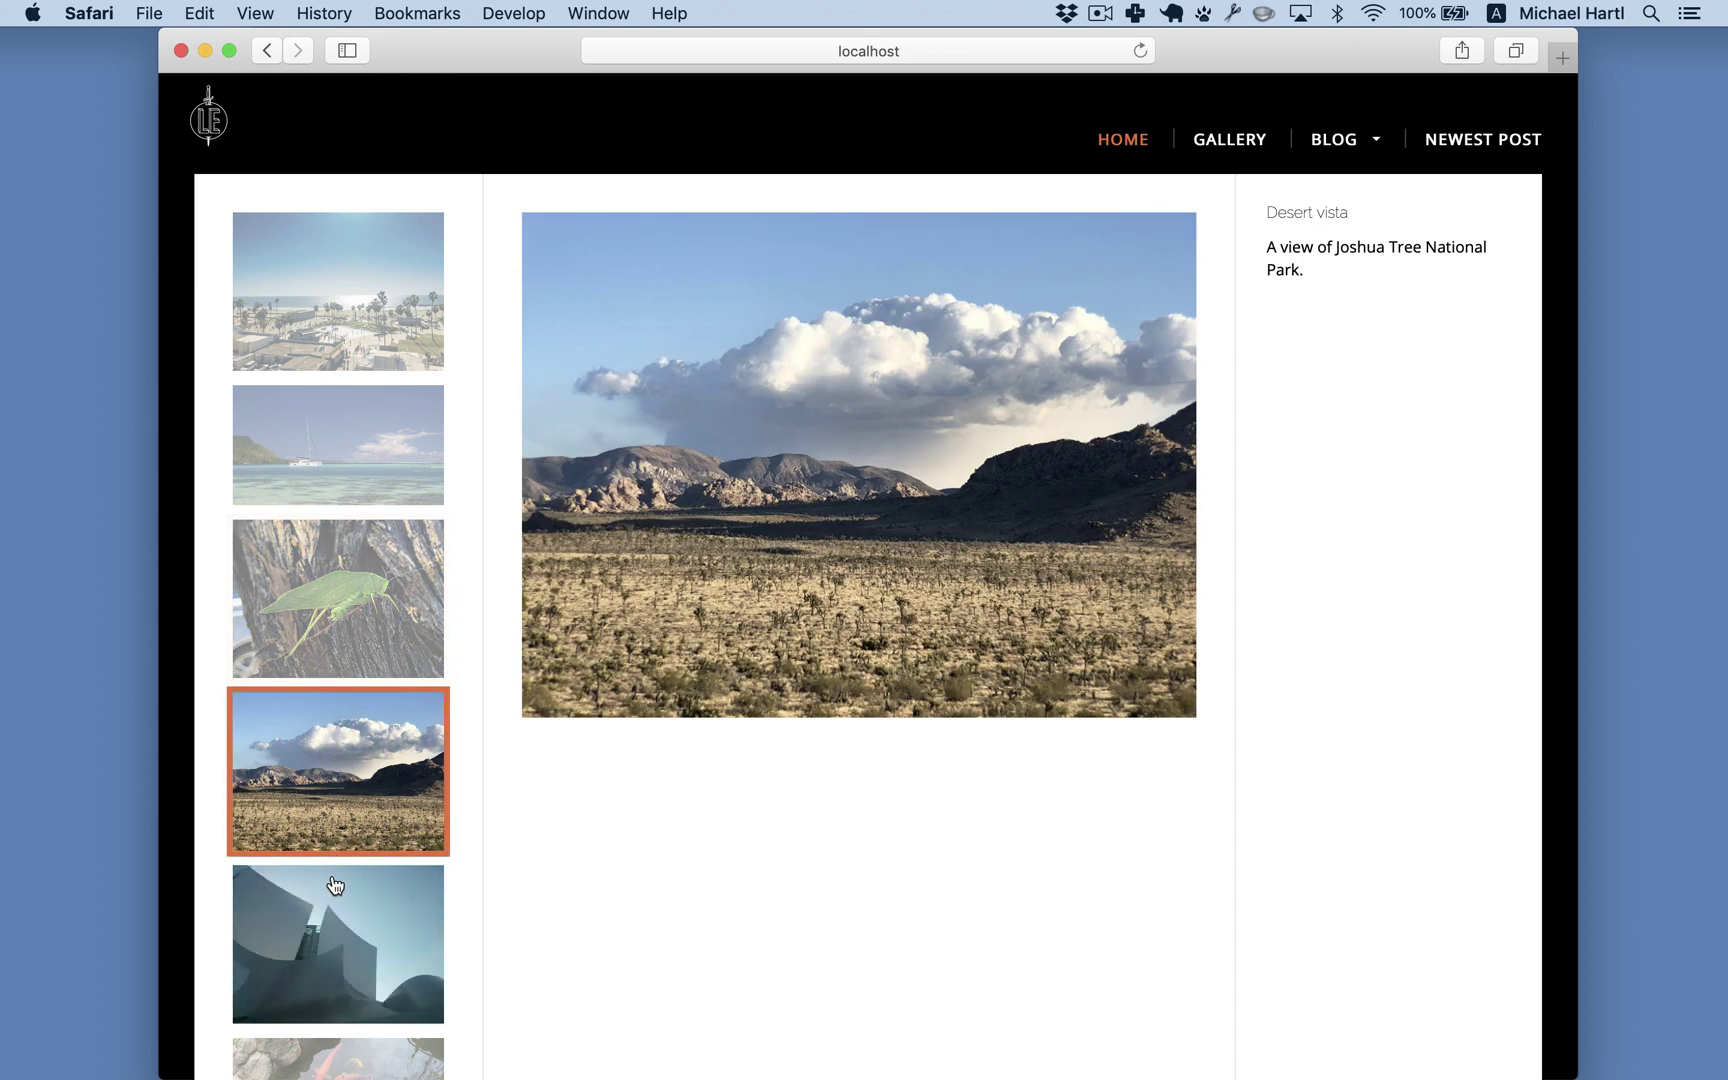
Step: Load the mhartl.github.io Gallery and show the Great White Shark, Pacific Sunset, then Sea Turtle photos
key("super+l")
type("mhartl.github.io")
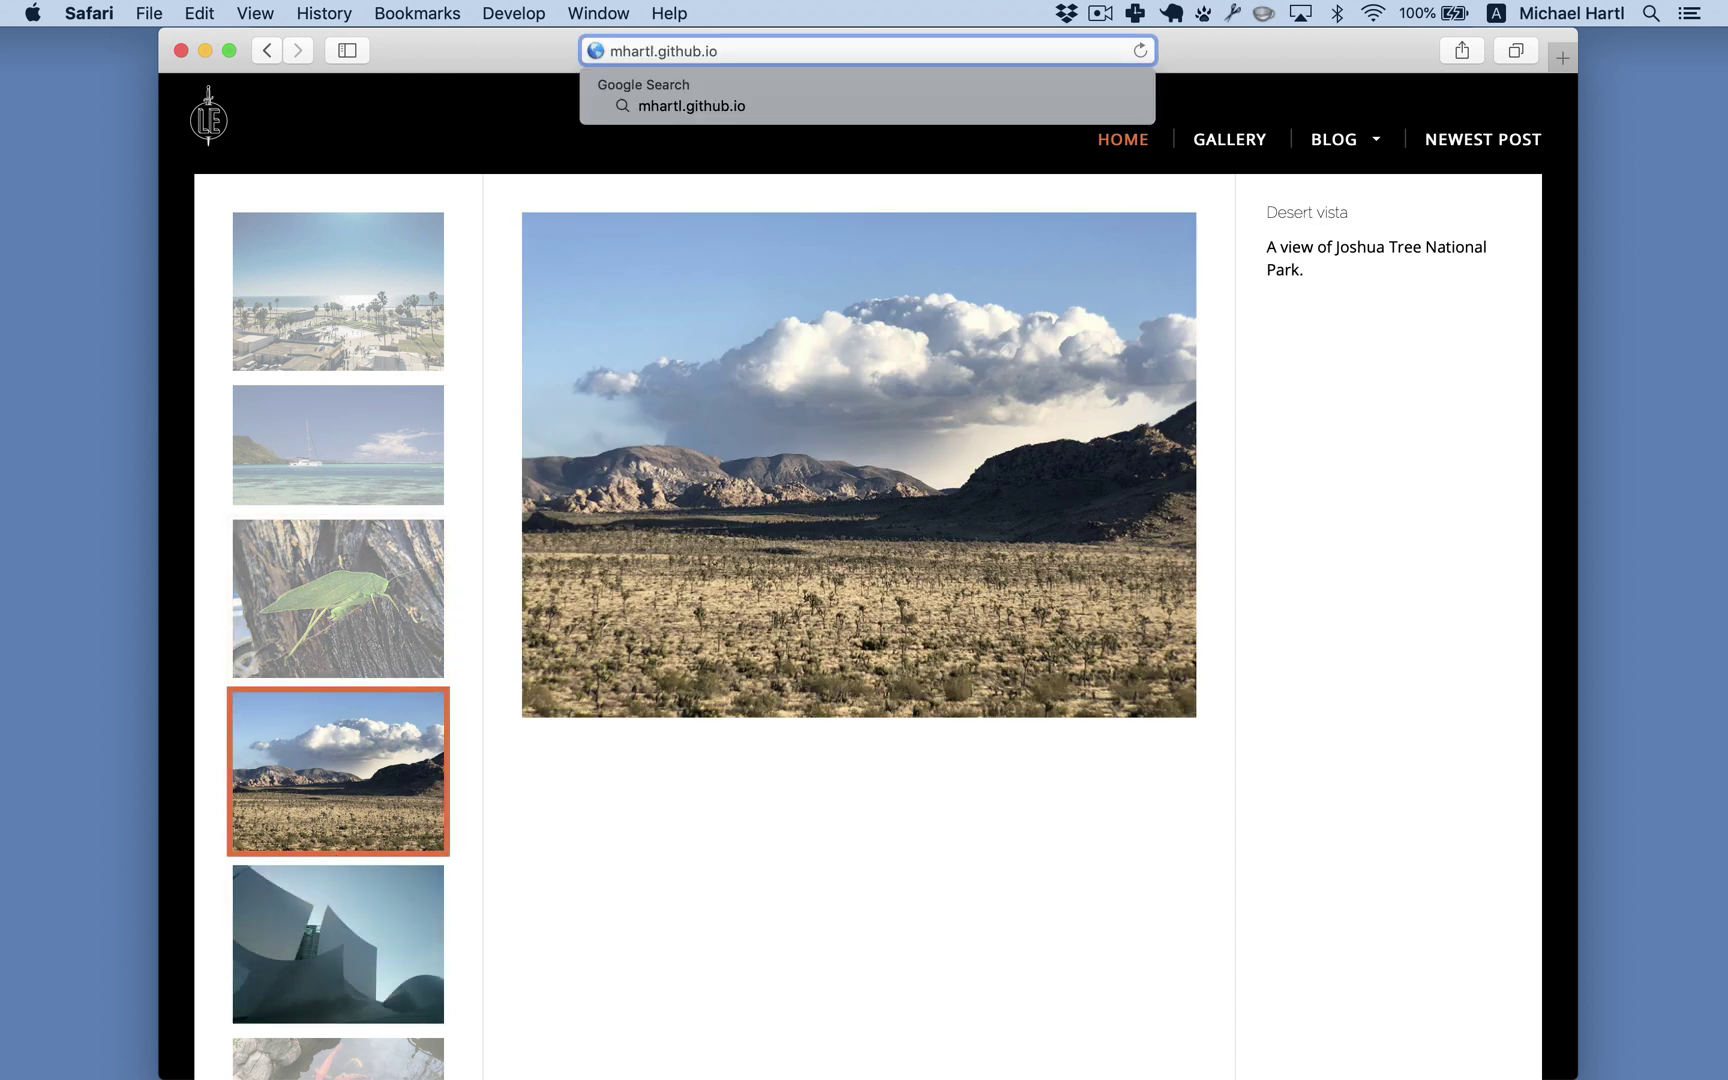
key("Return")
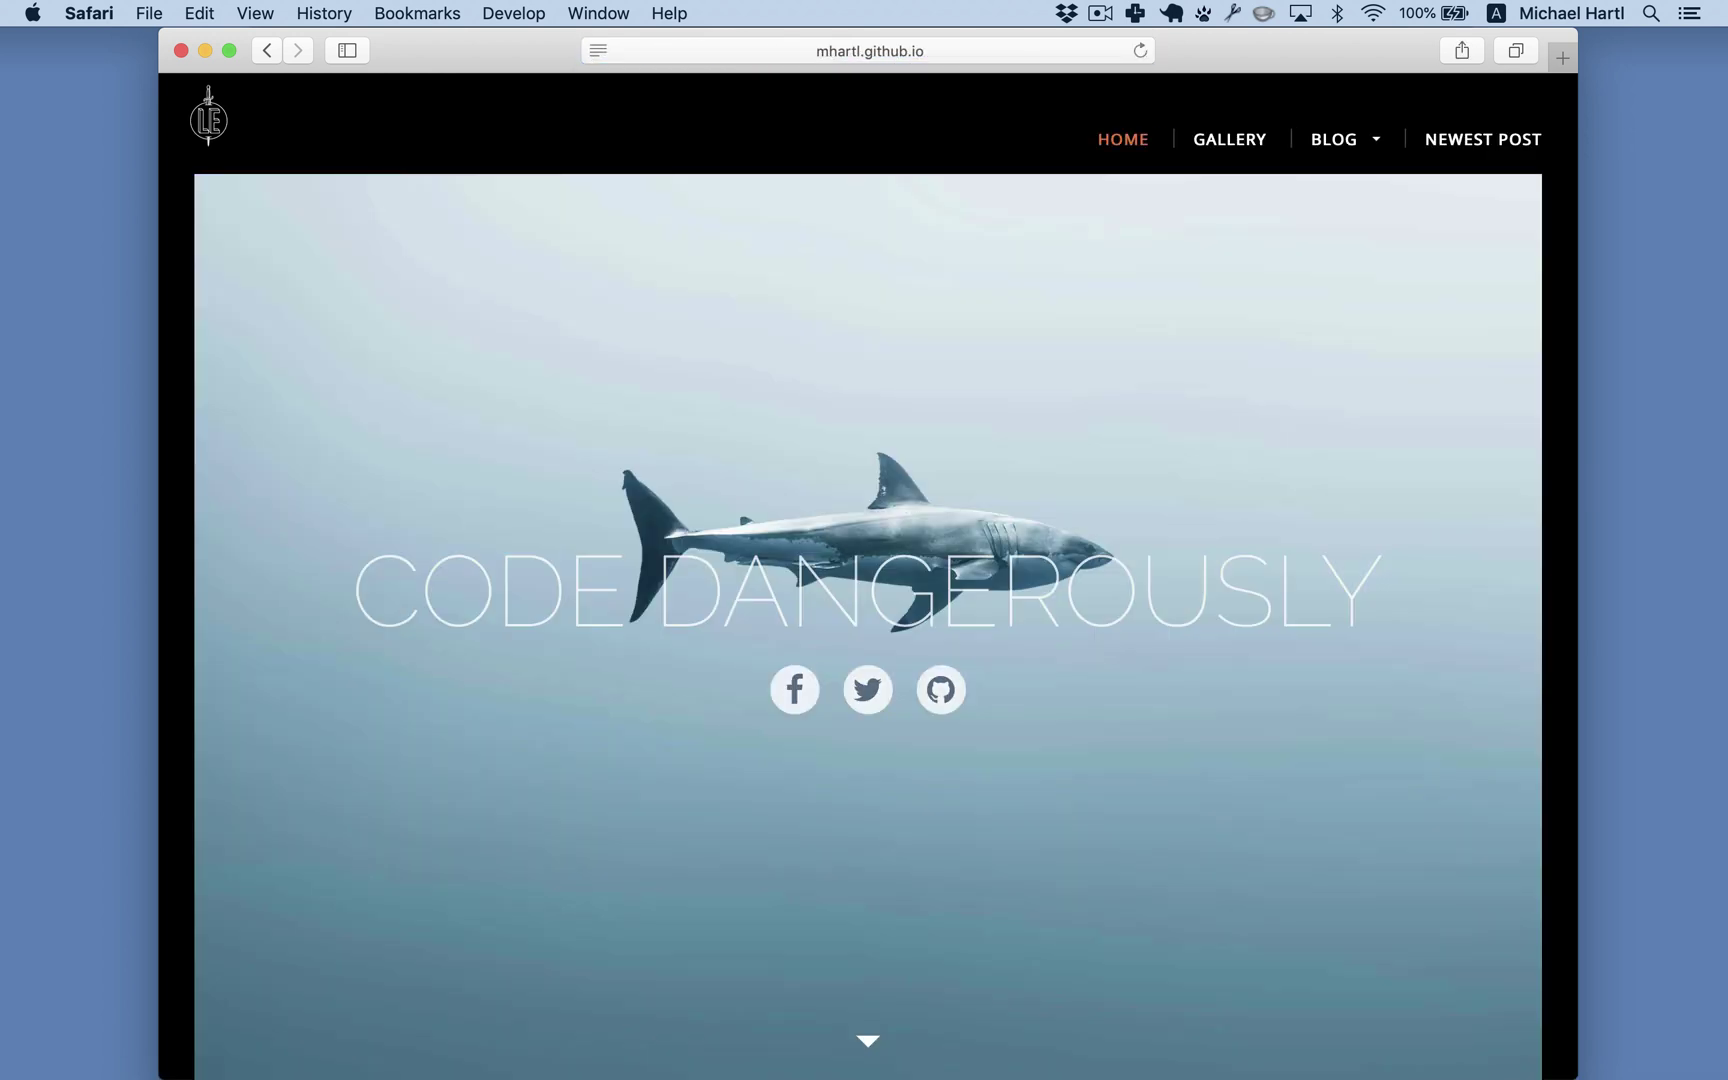
left_click(1236, 141)
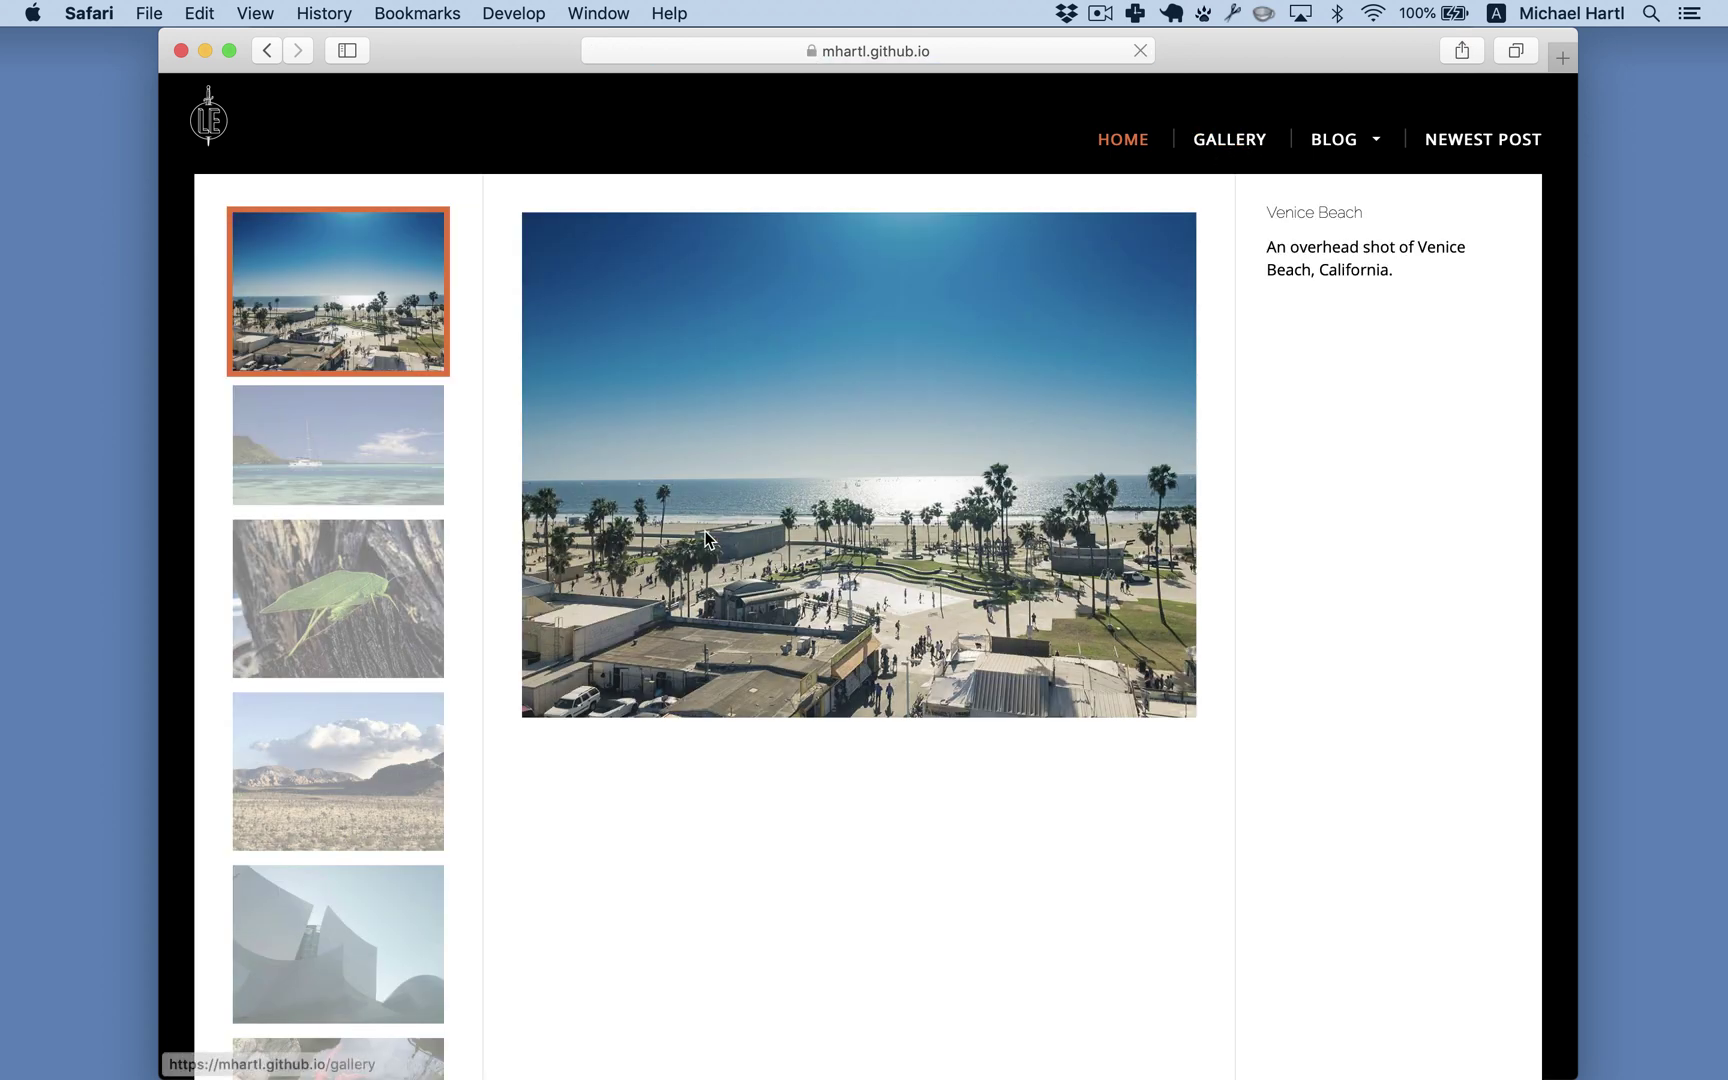
scroll(366, 767, "down", 10)
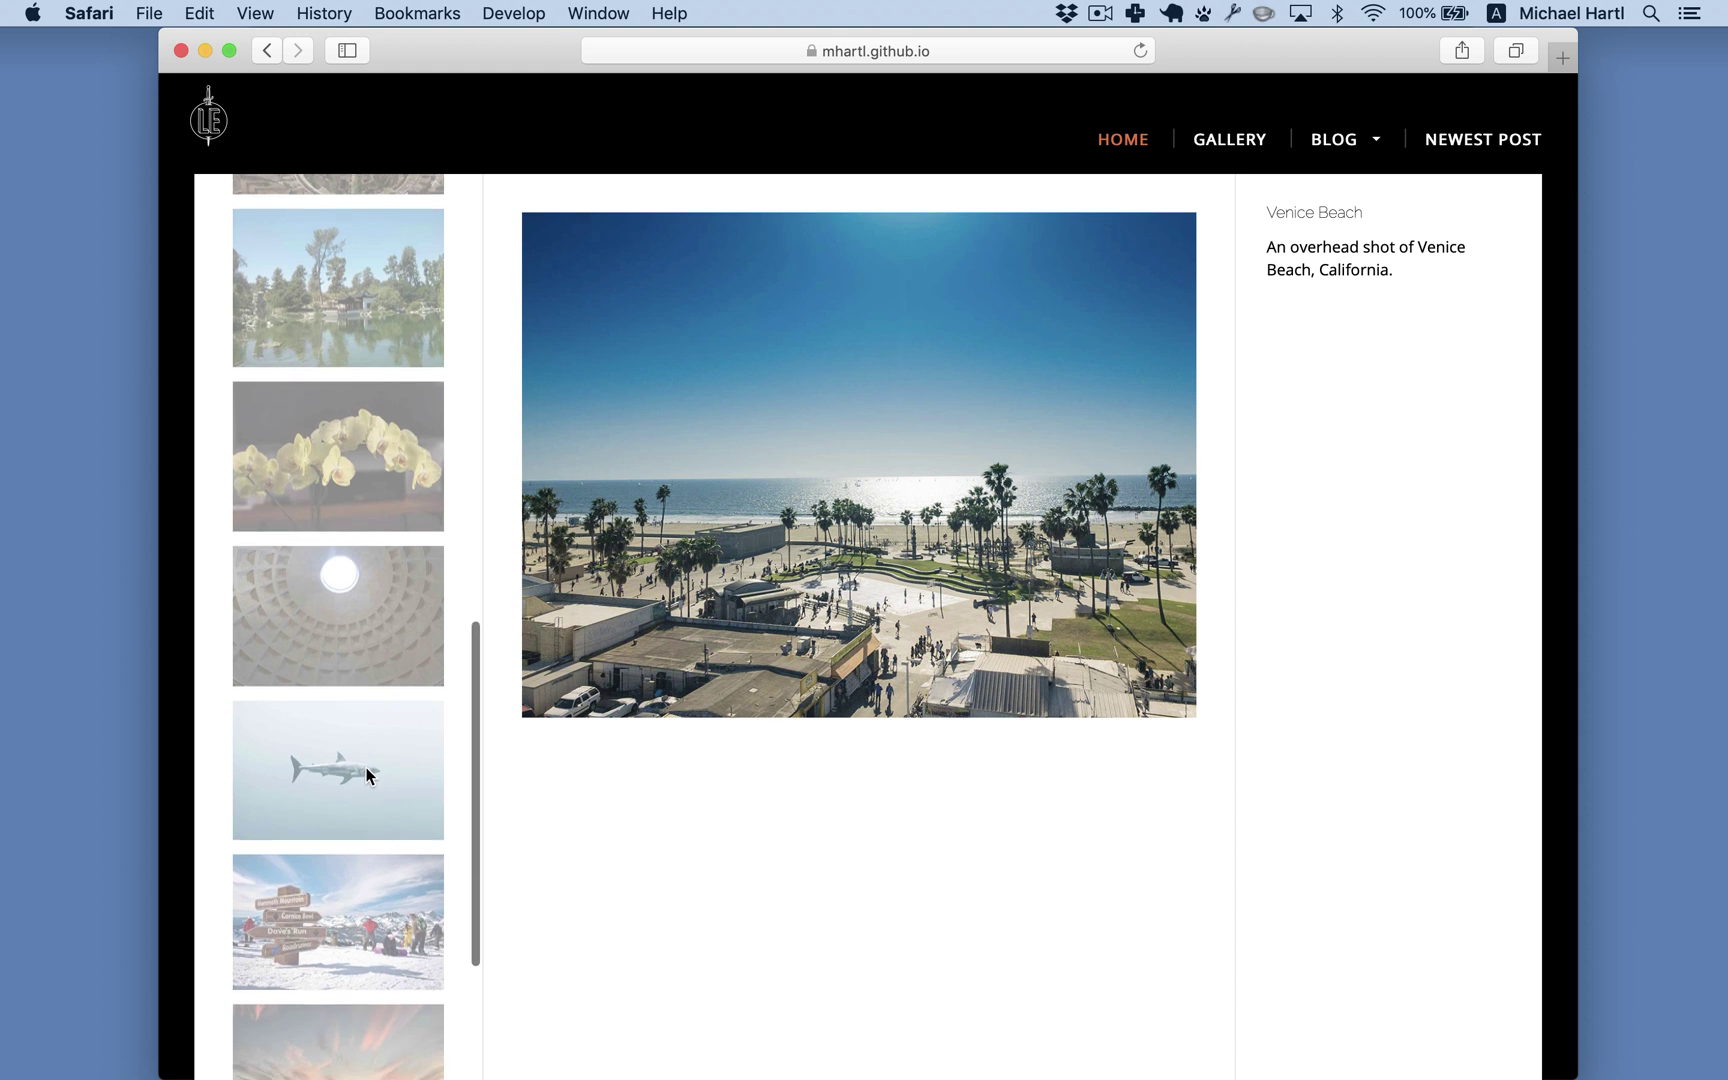
left_click(366, 774)
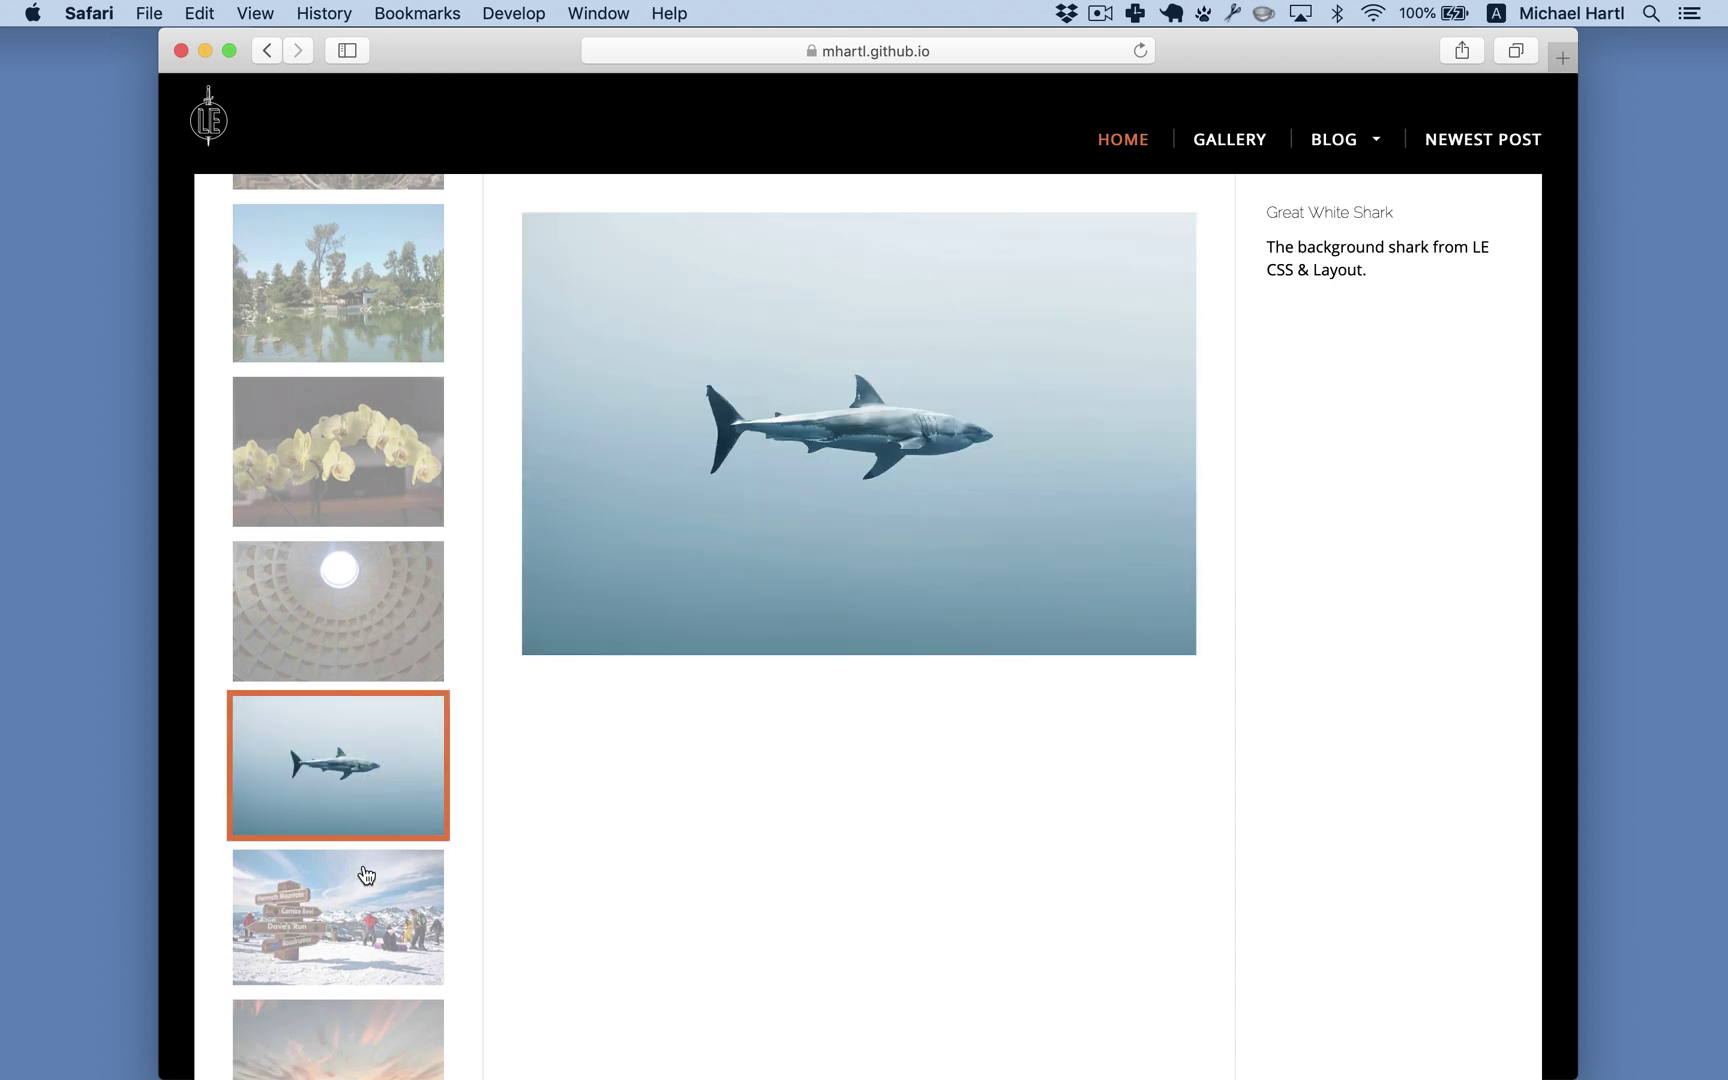
scroll(362, 904, "down", 3)
left_click(352, 904)
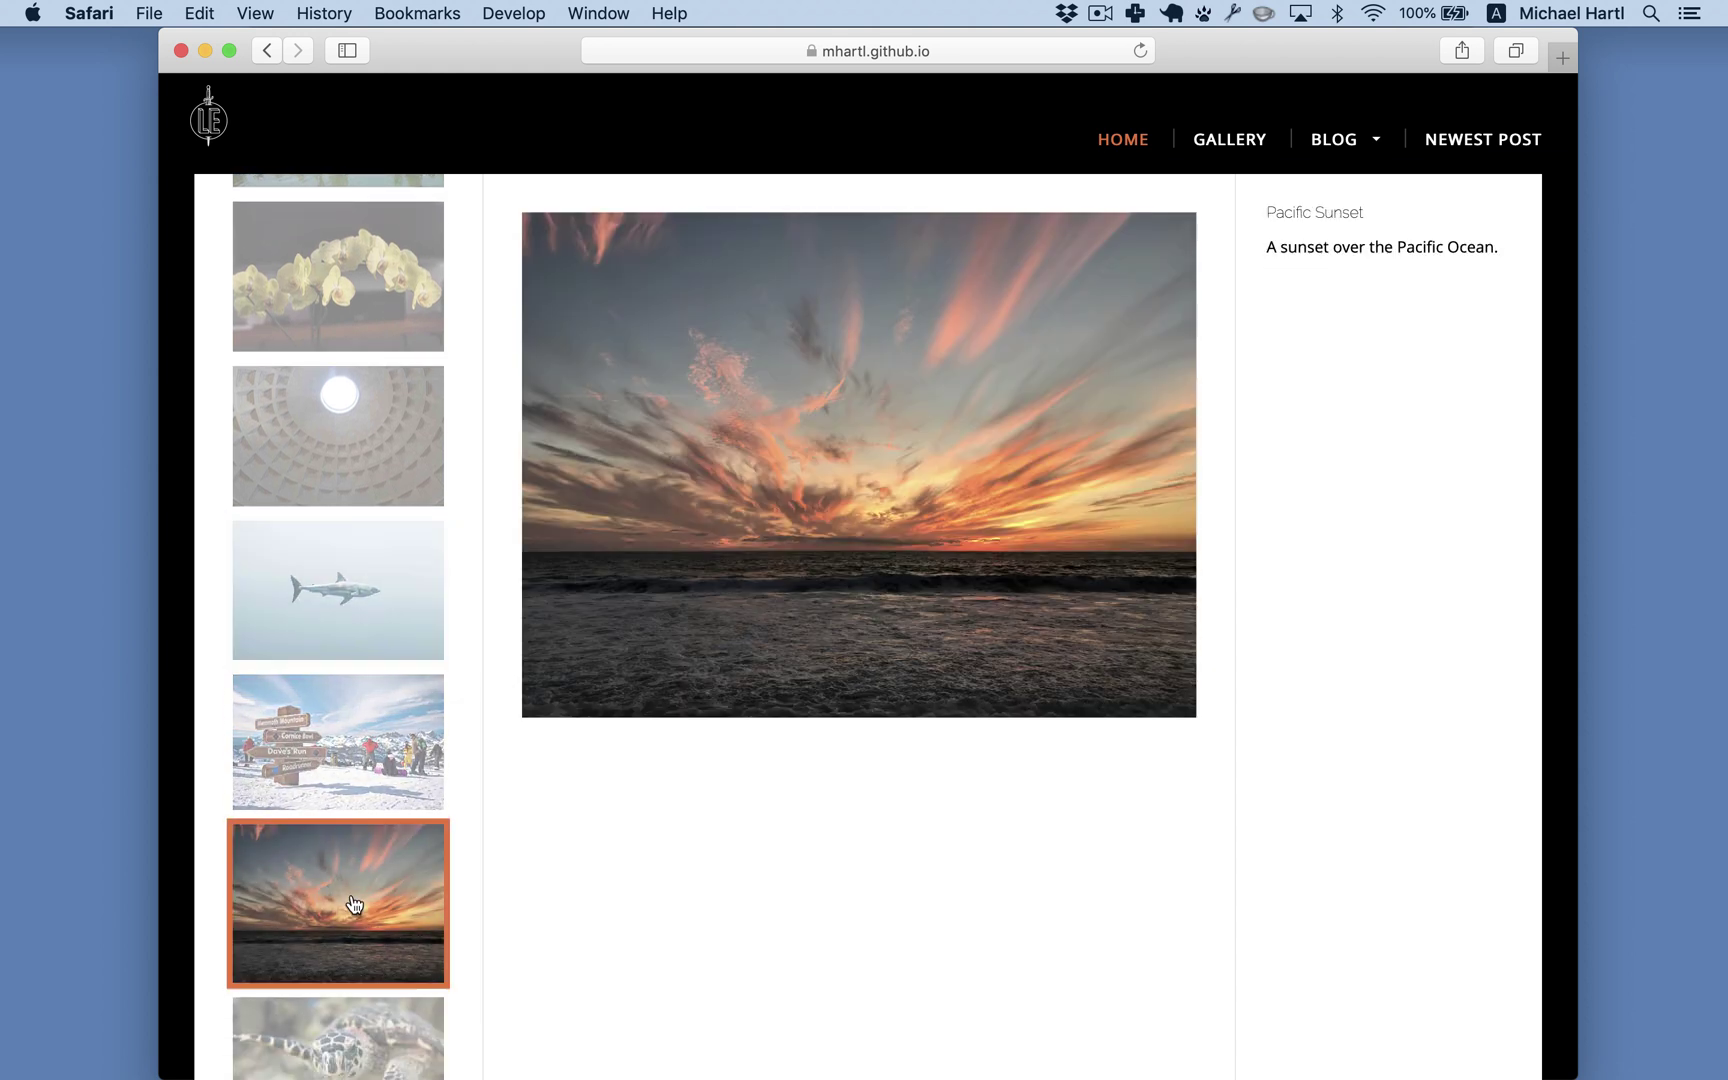
scroll(353, 905, "down", 2)
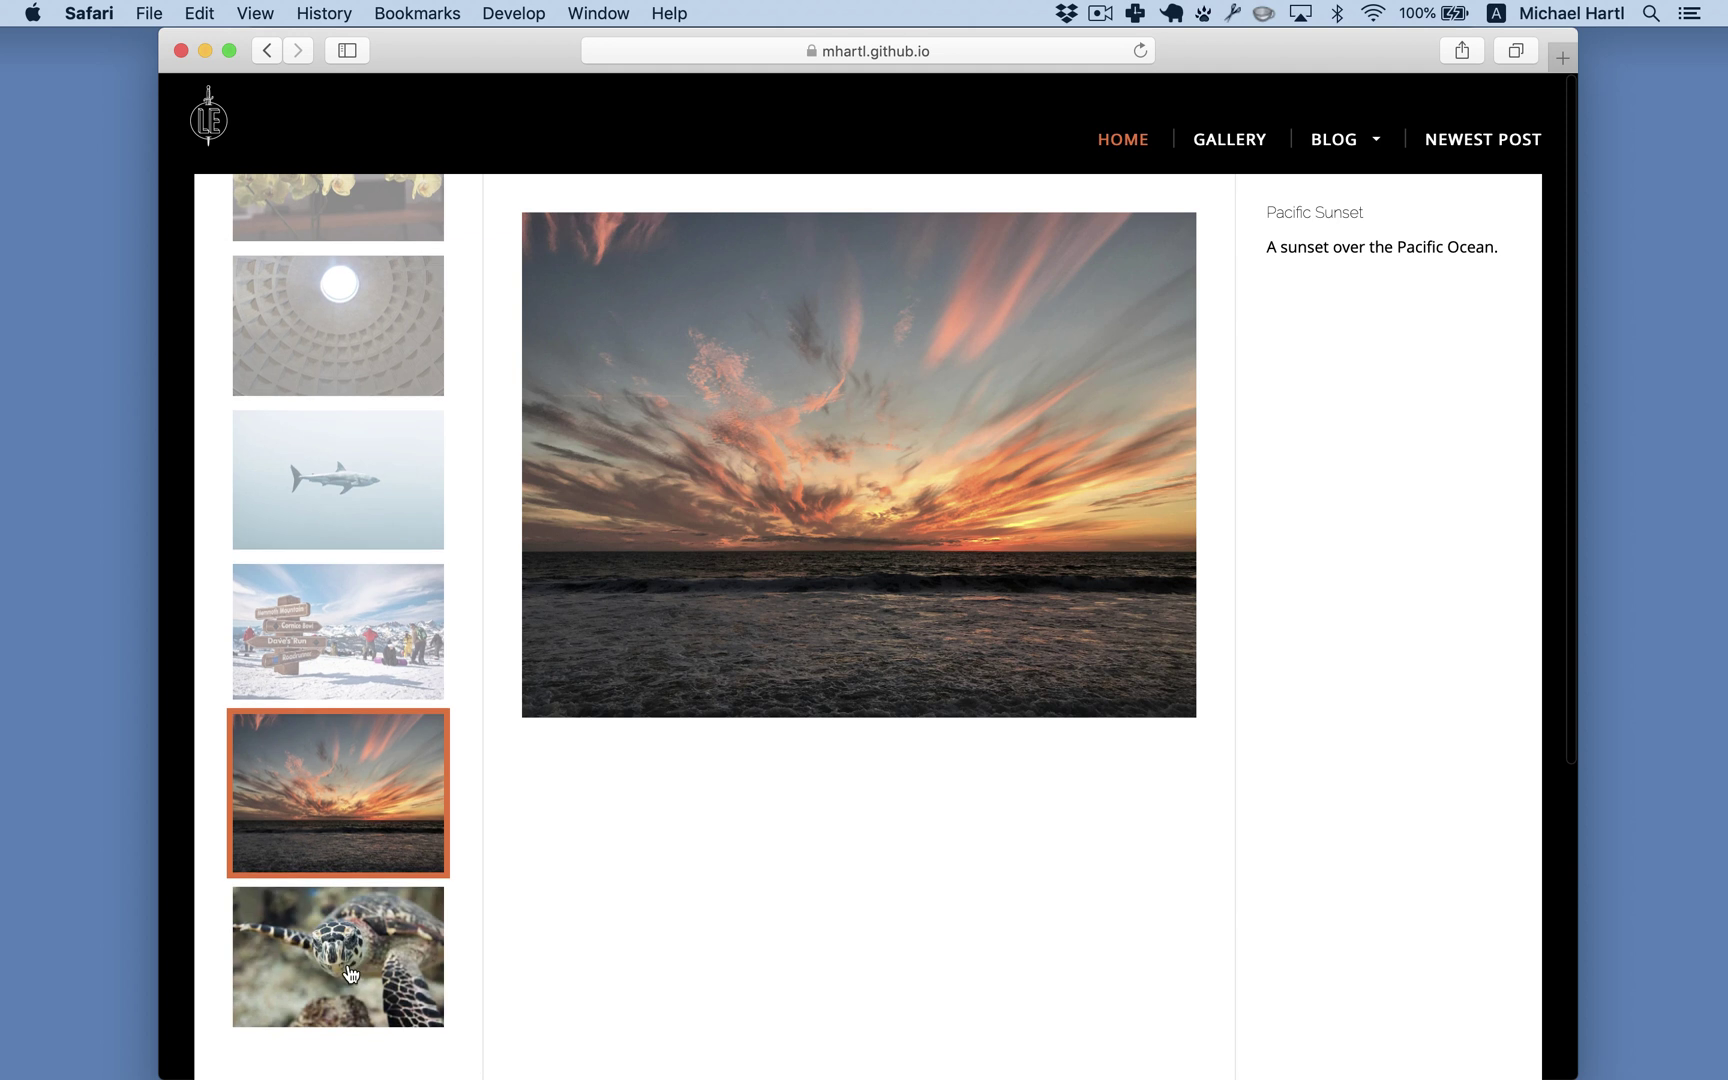
left_click(350, 973)
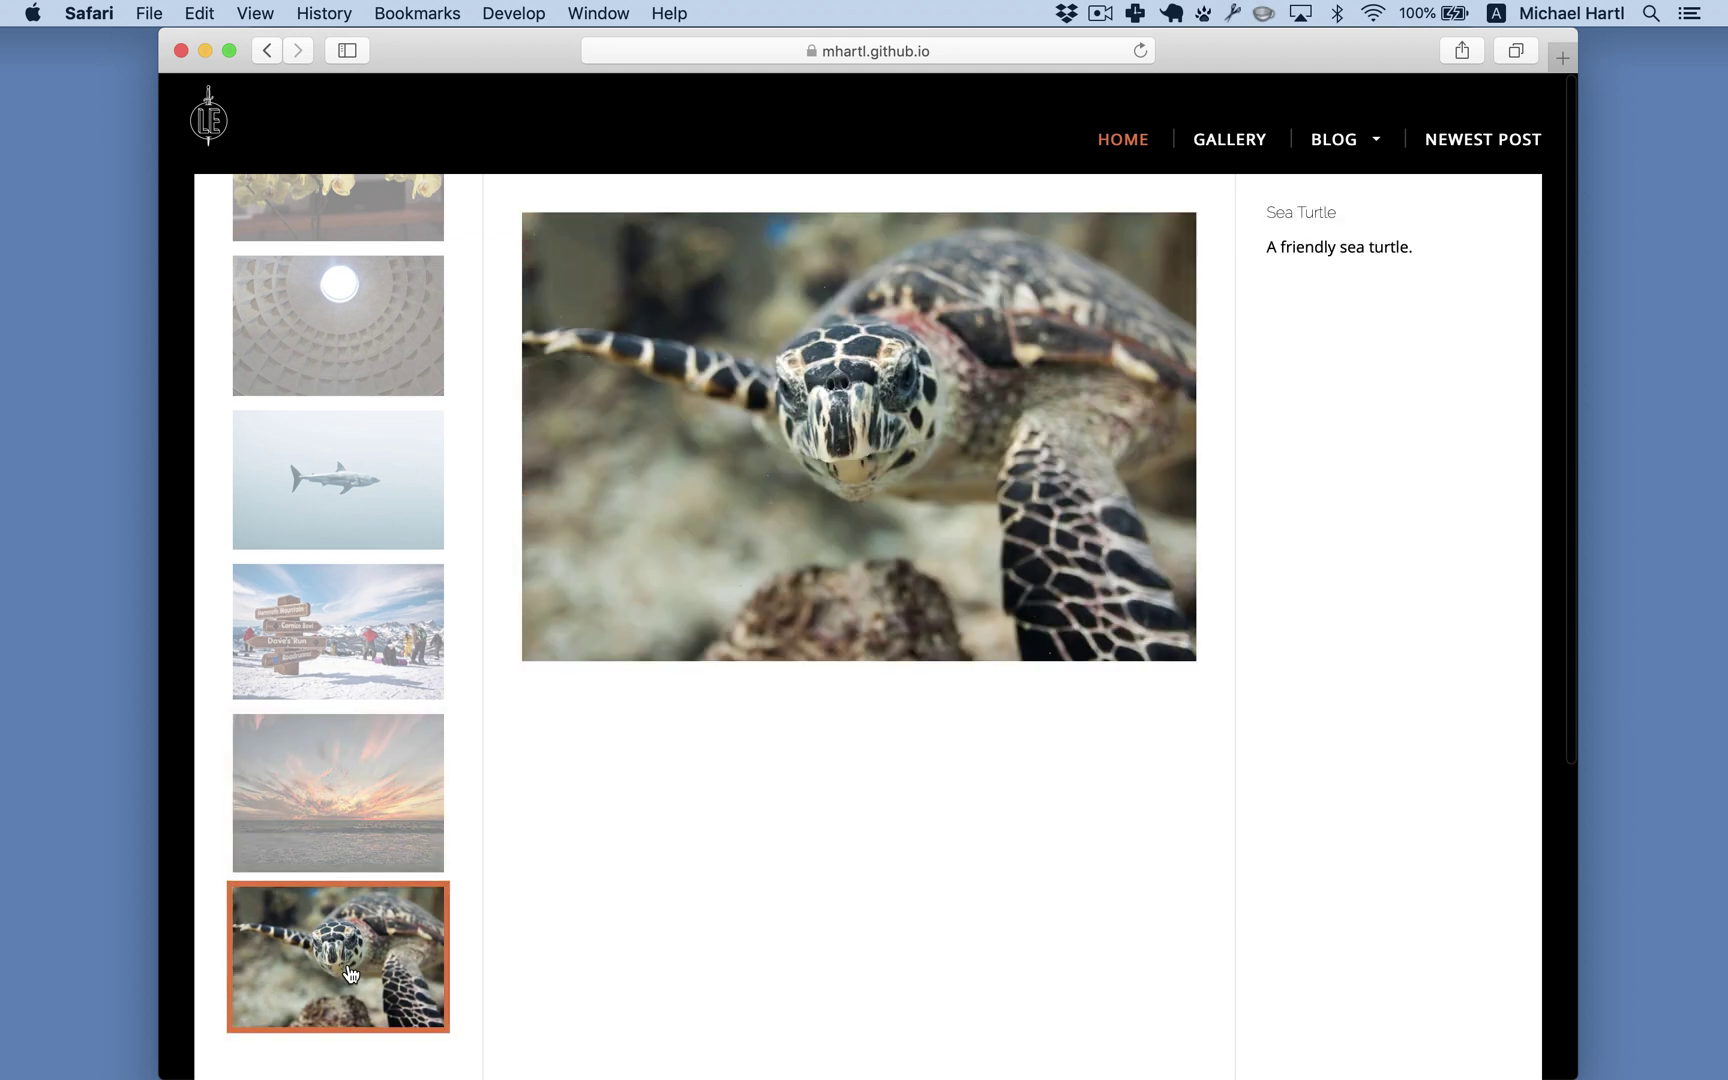